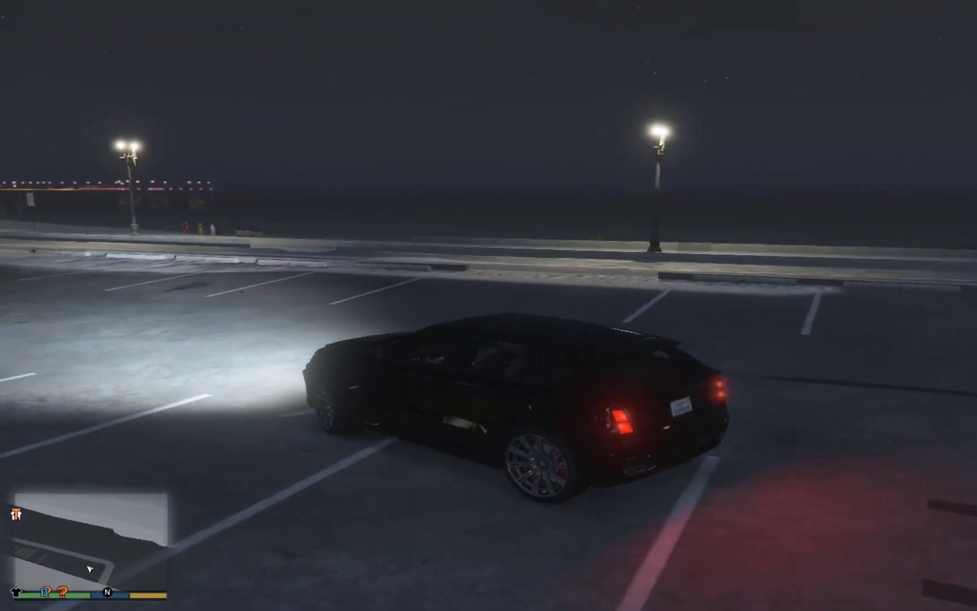
{"action": "key", "text": "f"}
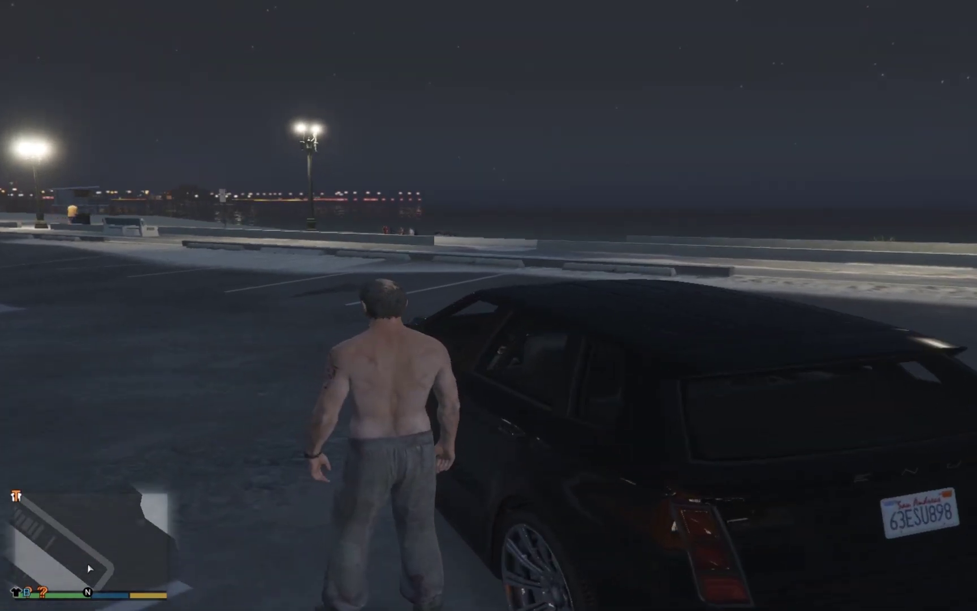
{"action": "key", "text": "w"}
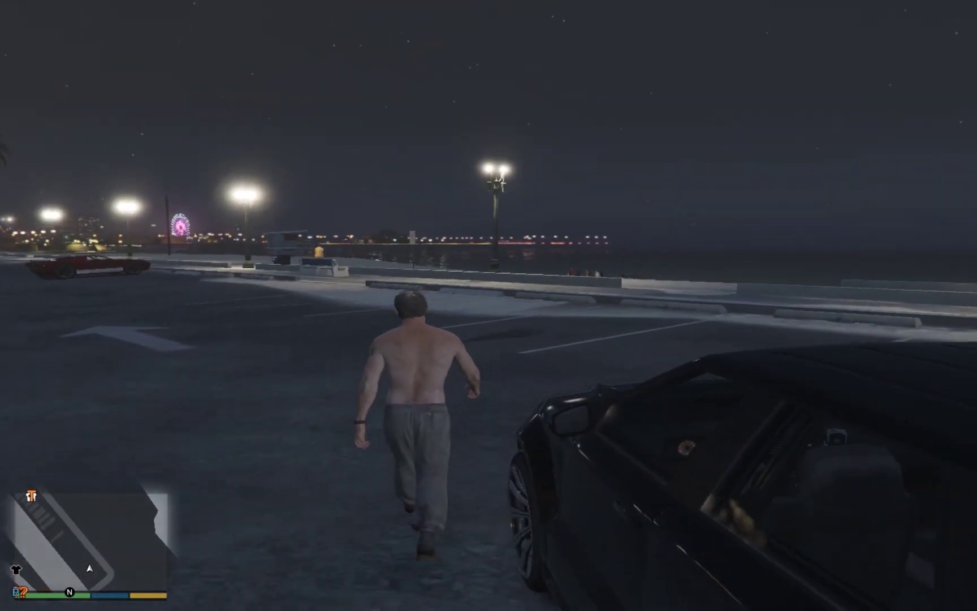
{"action": "key", "text": "d"}
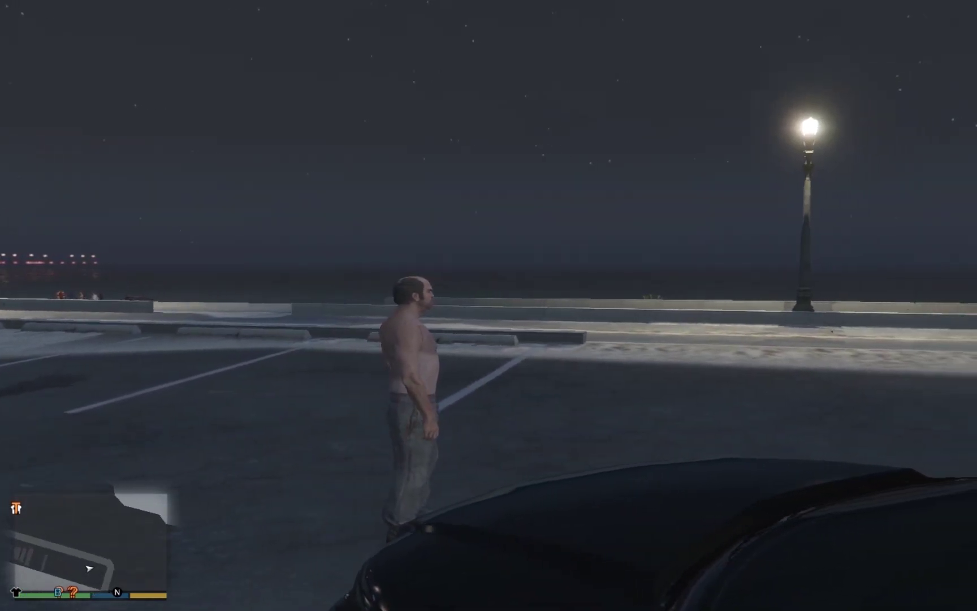
Step: Quit Grand Theft Auto V and minimise the Bandicam and dlcpacks windows to clear the desktop
{"action": "key", "text": "alt+F4"}
{"action": "key", "text": "Return"}
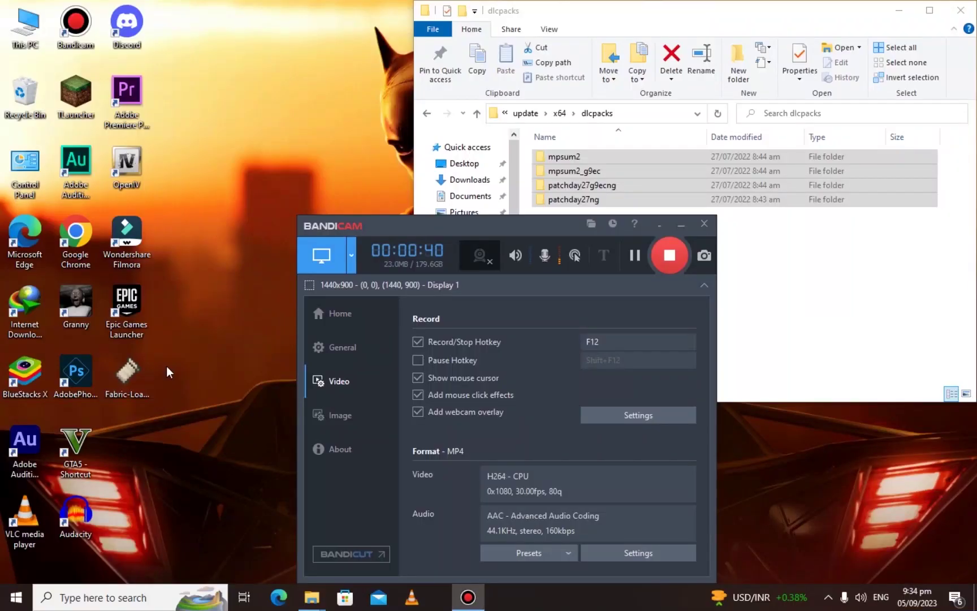
{"action": "left_click", "coordinate": [681, 223]}
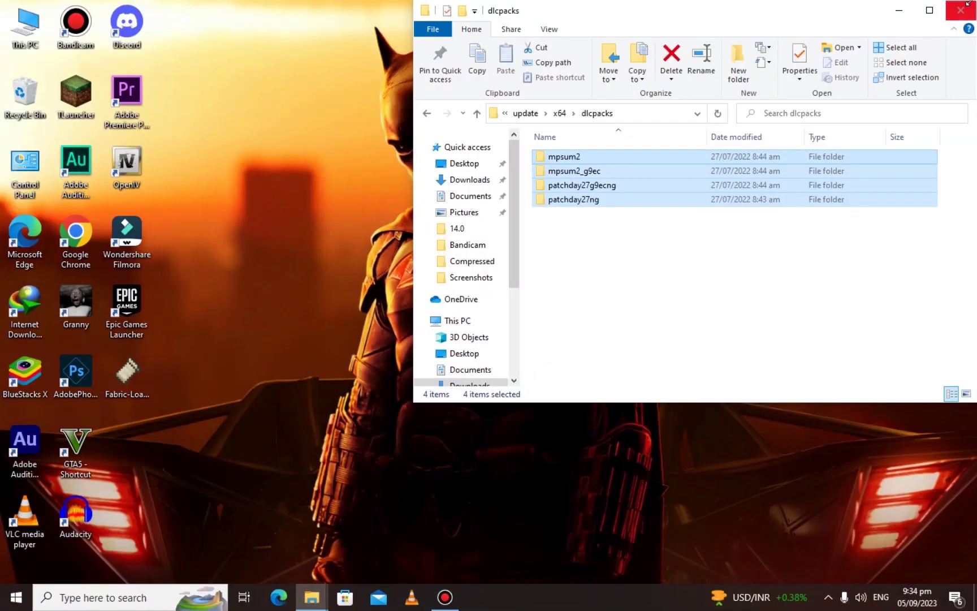
{"action": "left_click", "coordinate": [898, 10]}
{"action": "right_click", "coordinate": [356, 140]}
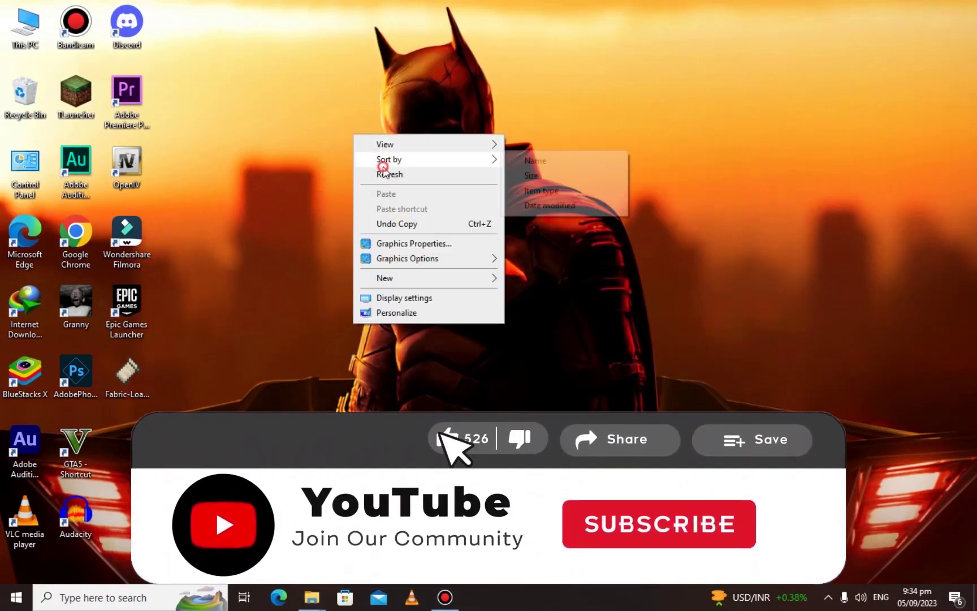
{"action": "right_click", "coordinate": [363, 93]}
{"action": "left_click", "coordinate": [398, 134]}
{"action": "right_click", "coordinate": [381, 96]}
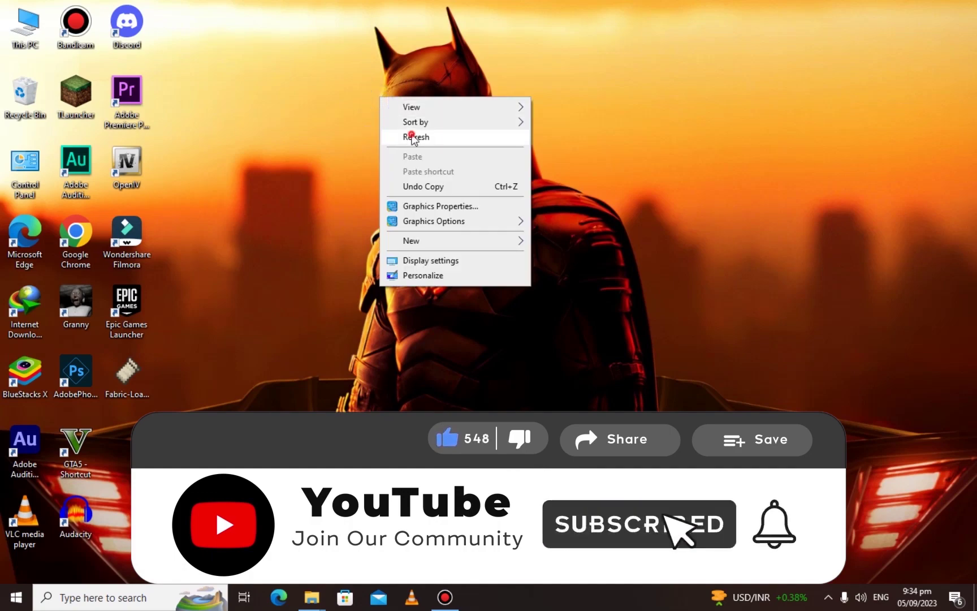
{"action": "left_click", "coordinate": [410, 135]}
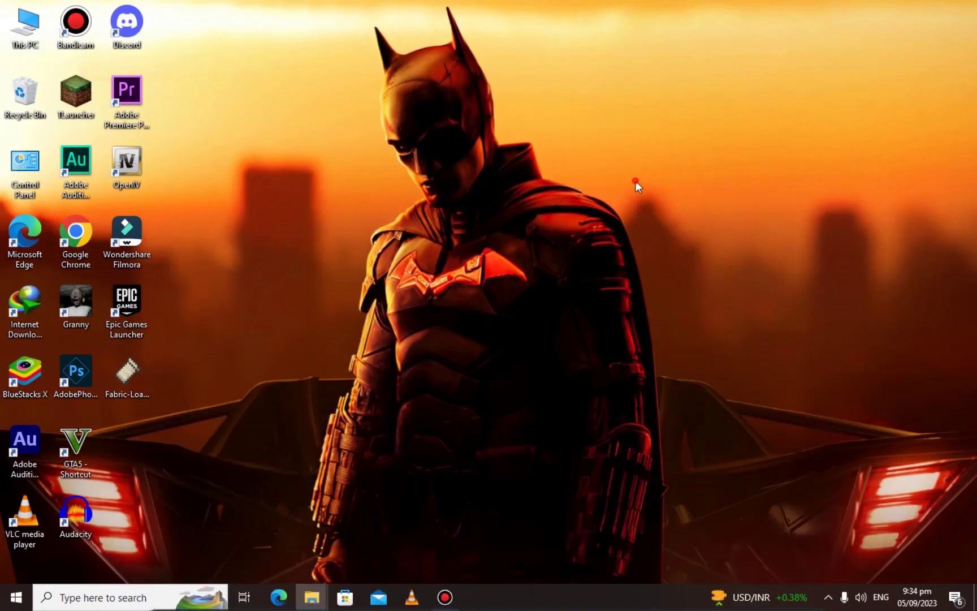
Step: Open the Compressed folder inside Downloads in a maximised This PC window
{"action": "double_click", "coordinate": [20, 29]}
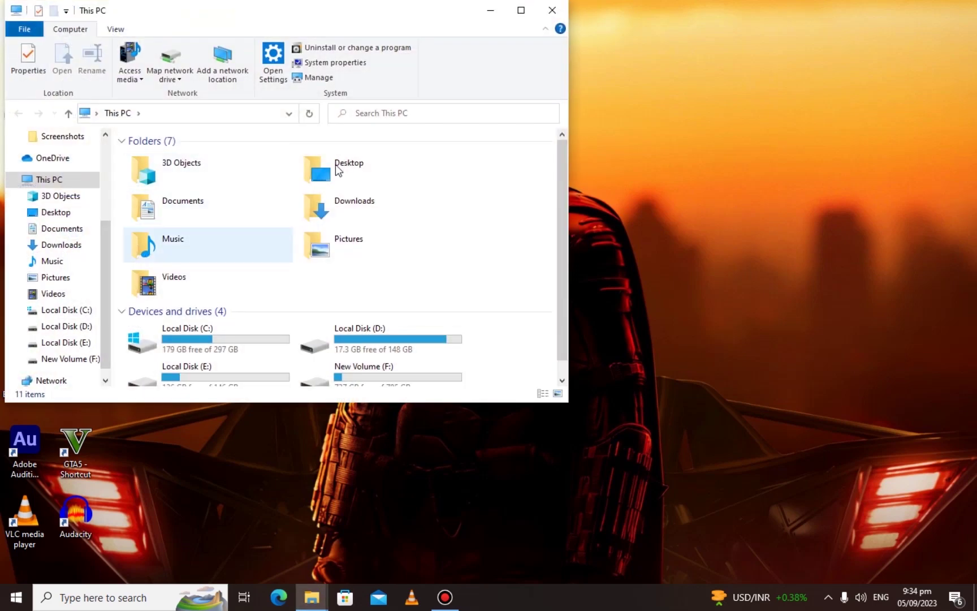
{"action": "left_click", "coordinate": [515, 12]}
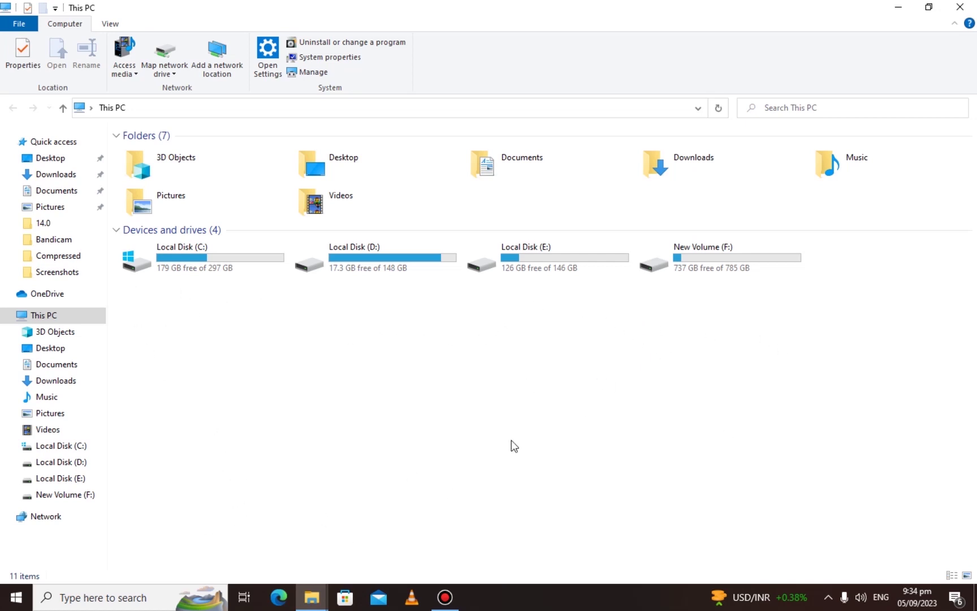
{"action": "left_click", "coordinate": [65, 175]}
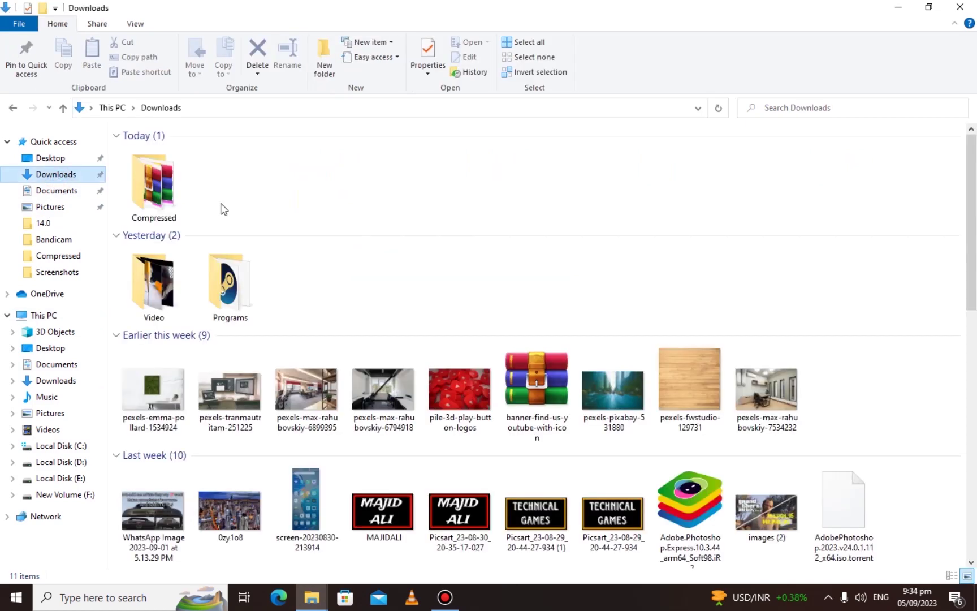
{"action": "double_click", "coordinate": [162, 205]}
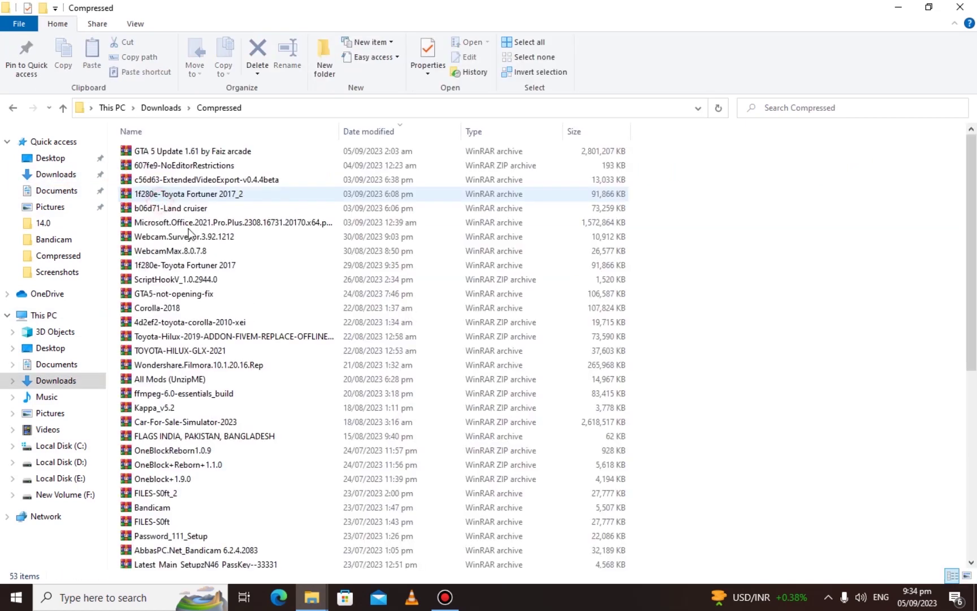
Step: Bring up the extraction options for the GTA 5 Update 1.61 archive
{"action": "left_click", "coordinate": [205, 153]}
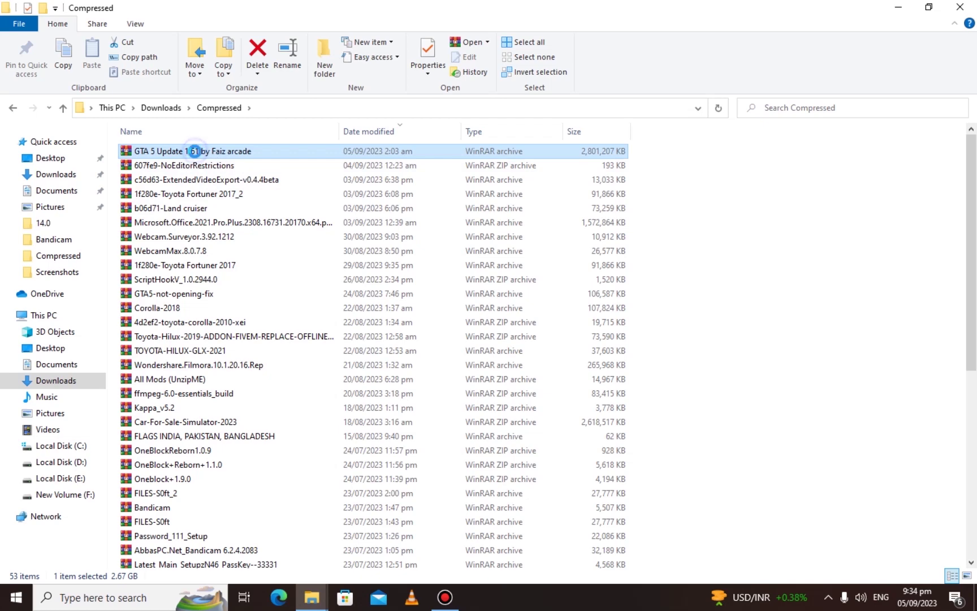
{"action": "key", "text": "shift+F10"}
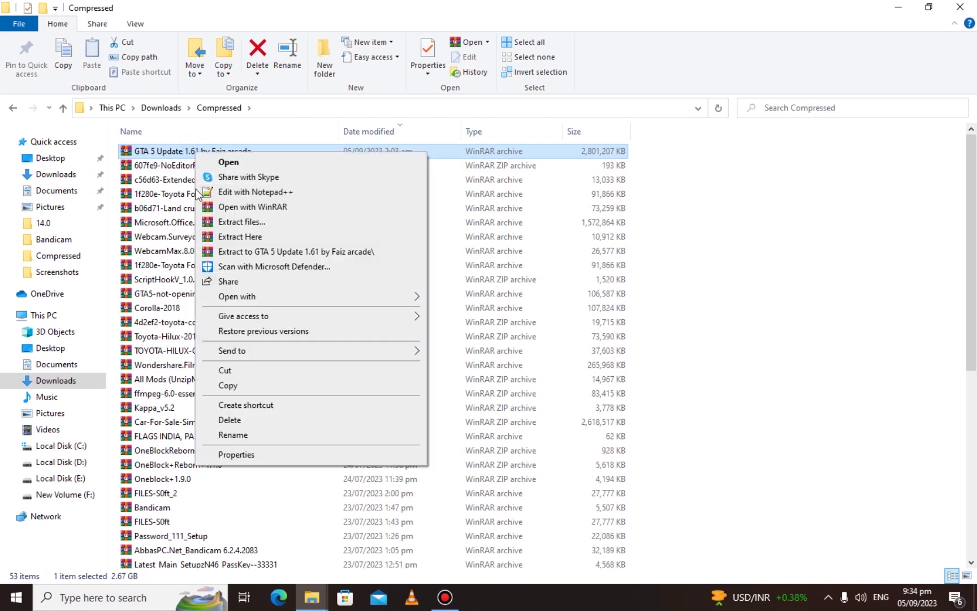
{"action": "left_click", "coordinate": [240, 236]}
Step: Open the Patch Update 1.61 folder inside the extracted GTA 5 Update 1.61 folder to examine its files
{"action": "scroll", "coordinate": [331, 229], "scroll_direction": "down", "scroll_amount": 8}
{"action": "double_click", "coordinate": [237, 352]}
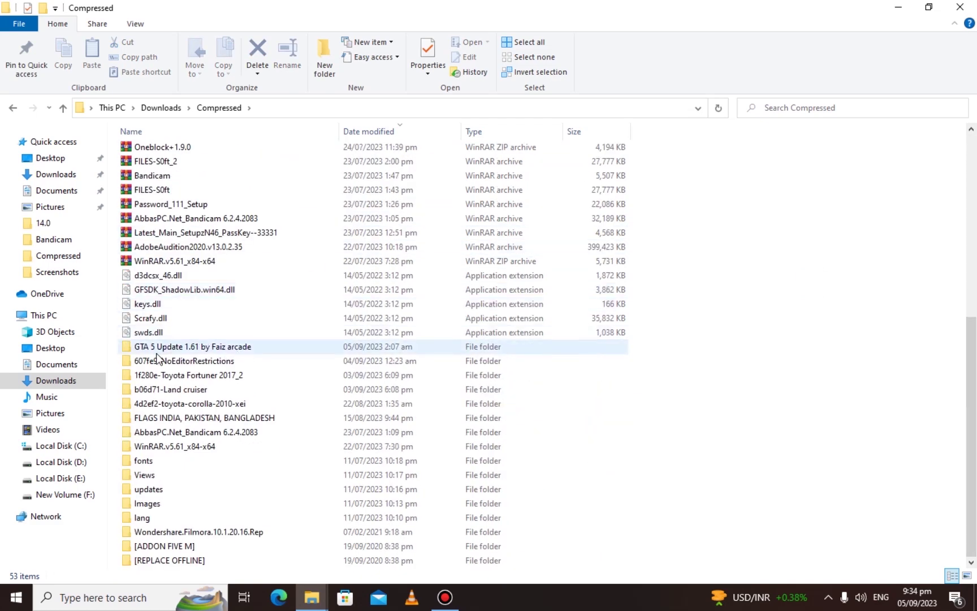
{"action": "double_click", "coordinate": [182, 159]}
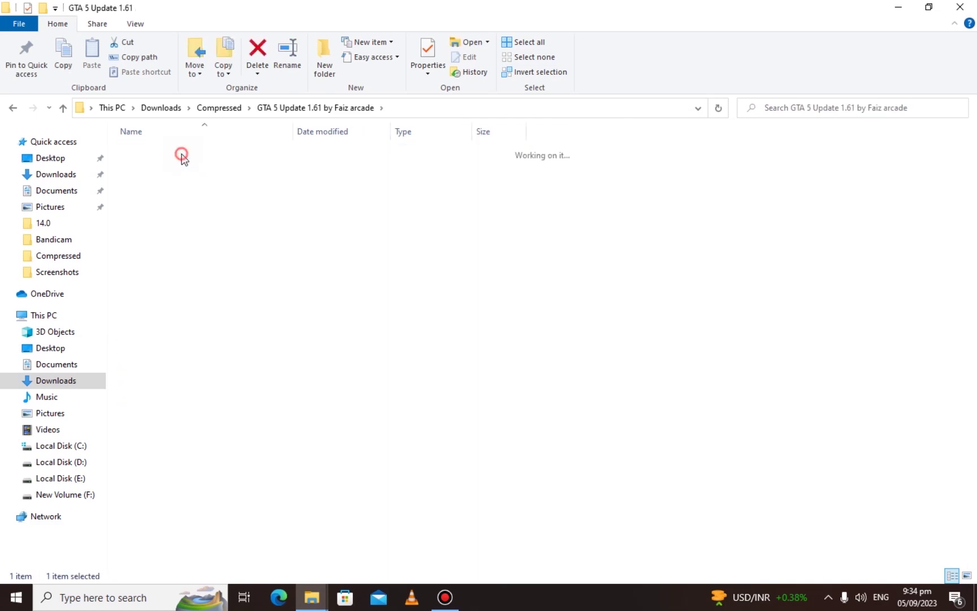
{"action": "left_click_drag", "start_coordinate": [159, 320], "coordinate": [185, 150]}
{"action": "left_click", "coordinate": [179, 248]}
{"action": "left_click", "coordinate": [237, 165]}
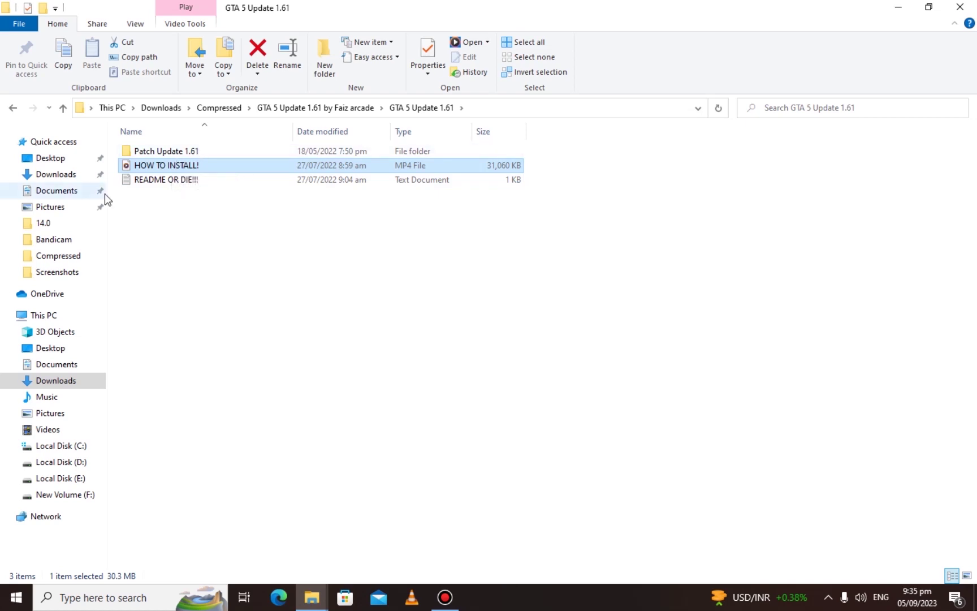
{"action": "double_click", "coordinate": [126, 151]}
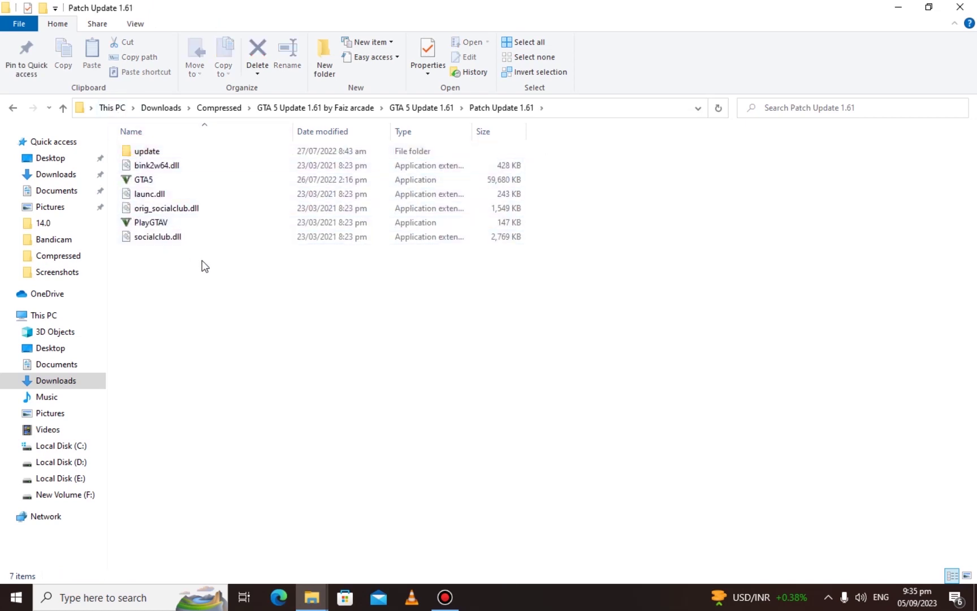
{"action": "left_click_drag", "start_coordinate": [155, 345], "coordinate": [161, 153]}
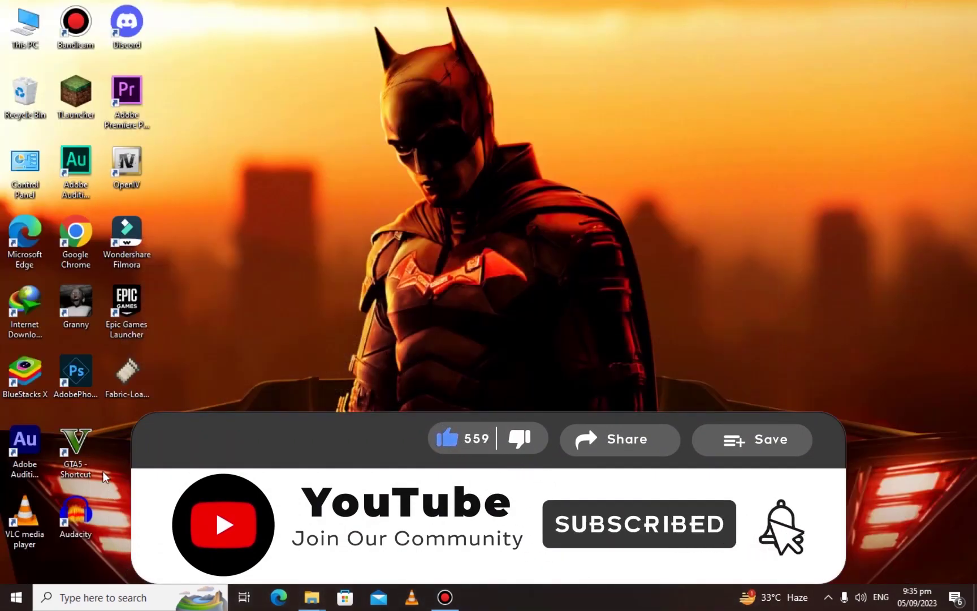
{"action": "right_click", "coordinate": [553, 311]}
{"action": "key", "text": "Escape"}
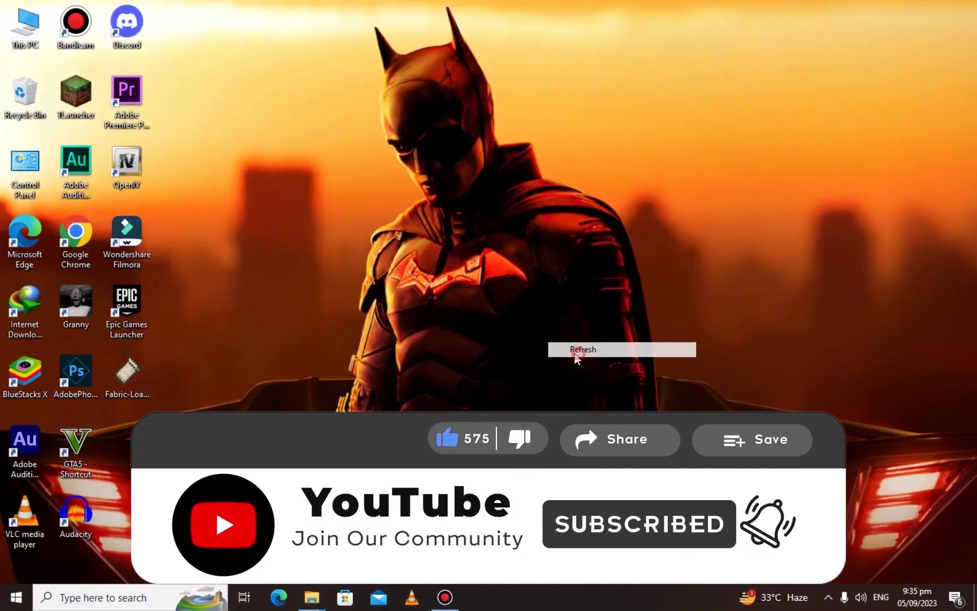
Step: Open the file location of the GTA5 desktop shortcut and maximise the Grand Theft Auto V folder window
{"action": "right_click", "coordinate": [77, 456]}
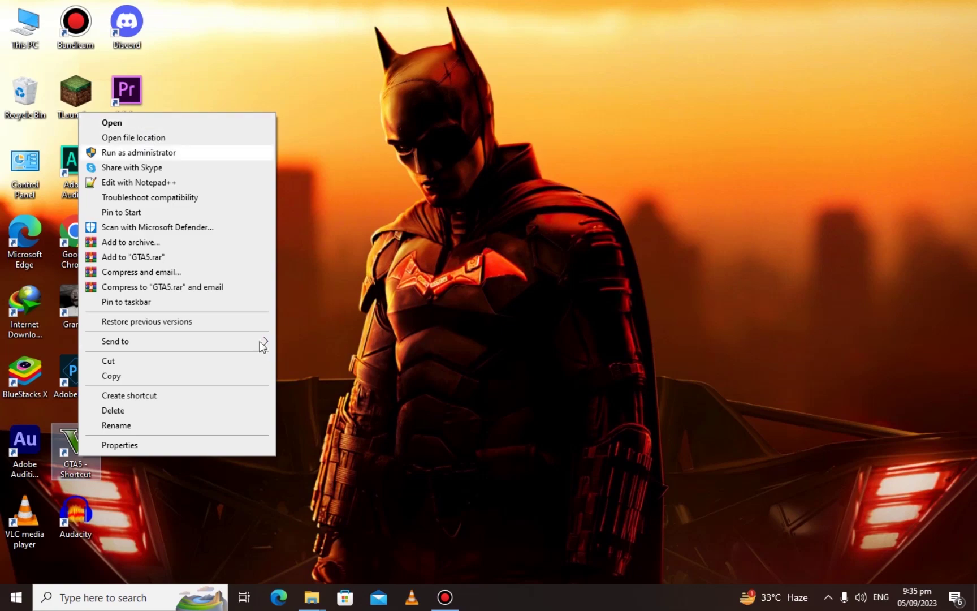
{"action": "left_click", "coordinate": [179, 138]}
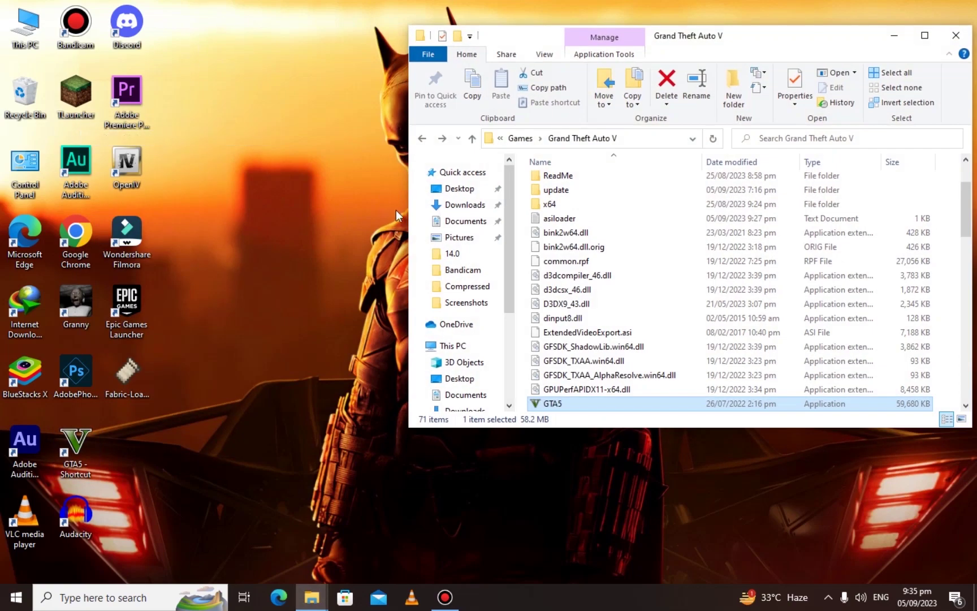
{"action": "left_click", "coordinate": [925, 35]}
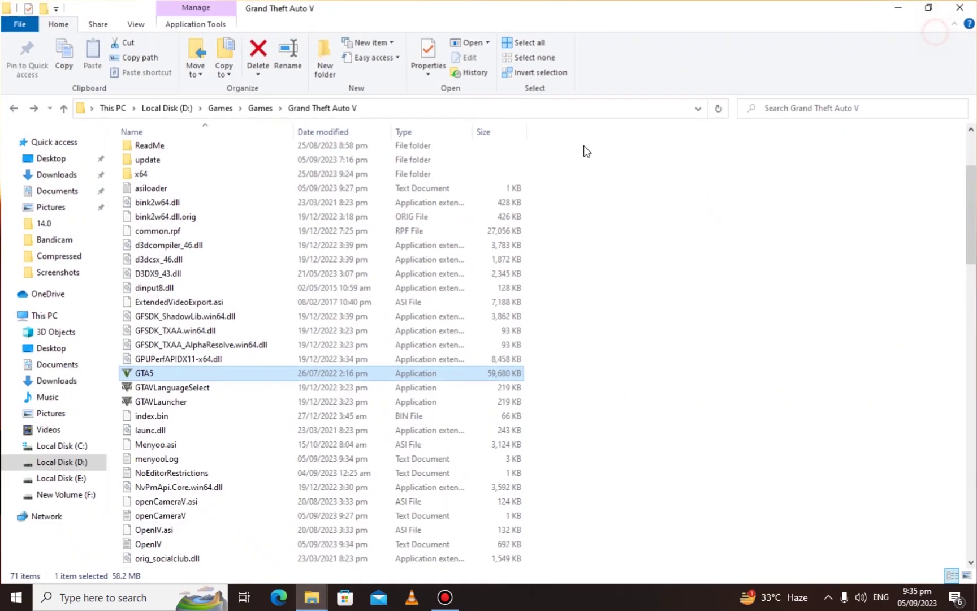
Step: Bring back the dlcpacks window and navigate up through the update folder to the Patch Update 1.61 folder
{"action": "mouse_move", "coordinate": [312, 597]}
{"action": "left_click", "coordinate": [384, 528]}
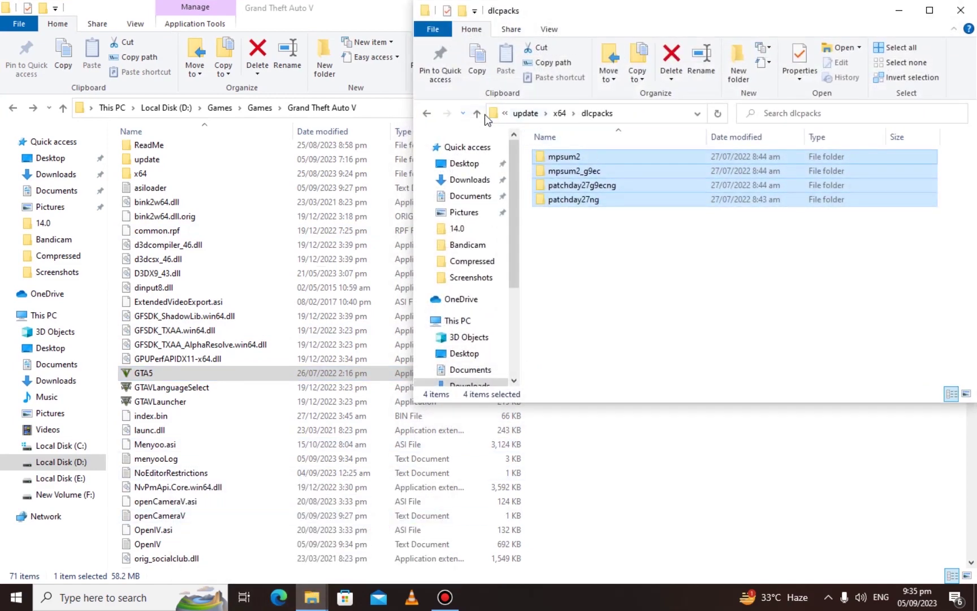
{"action": "left_click", "coordinate": [526, 113]}
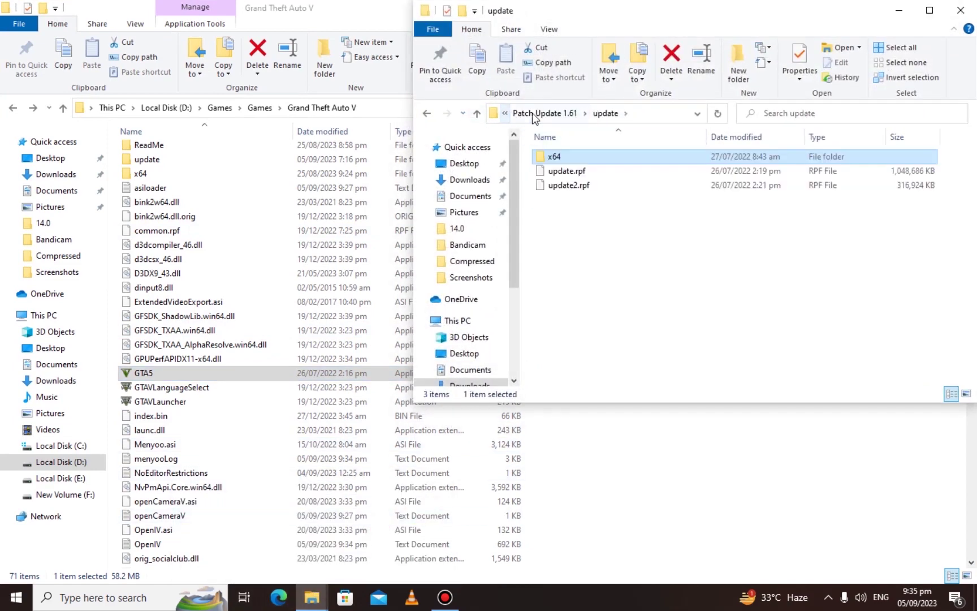
{"action": "left_click", "coordinate": [534, 114]}
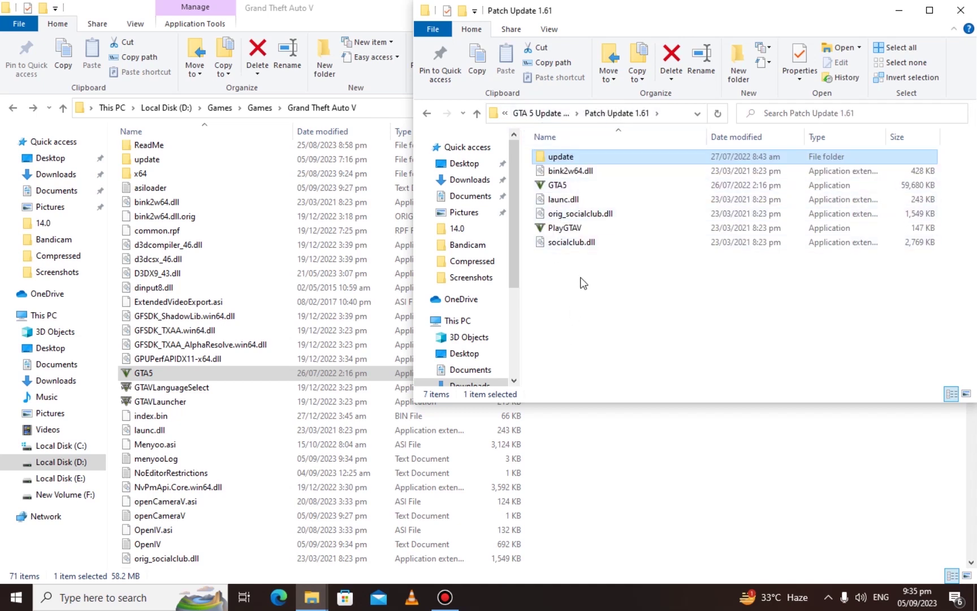
Step: Copy the six loose files, from bink2w64.dll to socialclub.dll, into the Grand Theft Auto V folder, replacing the existing ones
{"action": "left_click", "coordinate": [561, 277]}
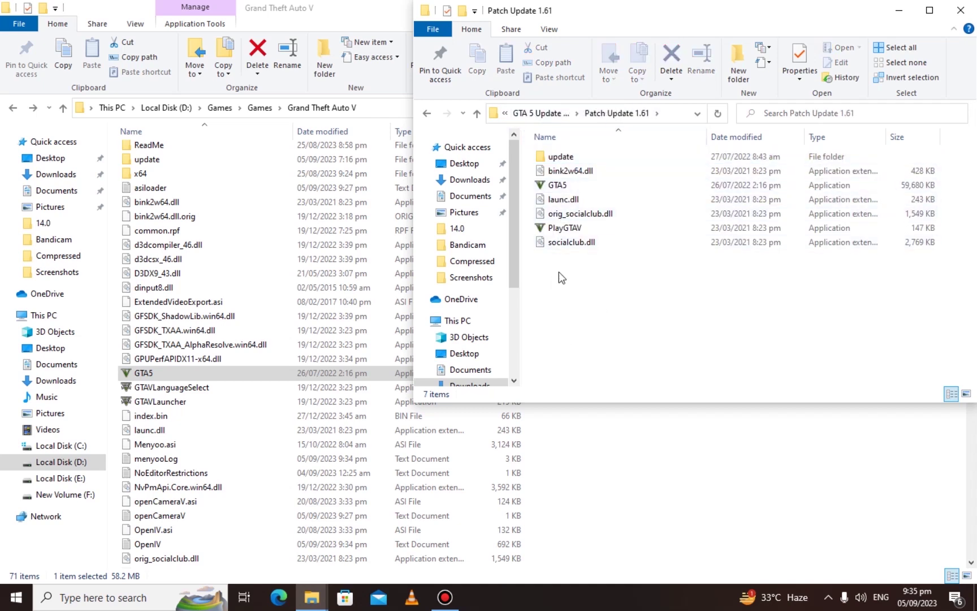
{"action": "left_click_drag", "start_coordinate": [549, 313], "coordinate": [577, 179]}
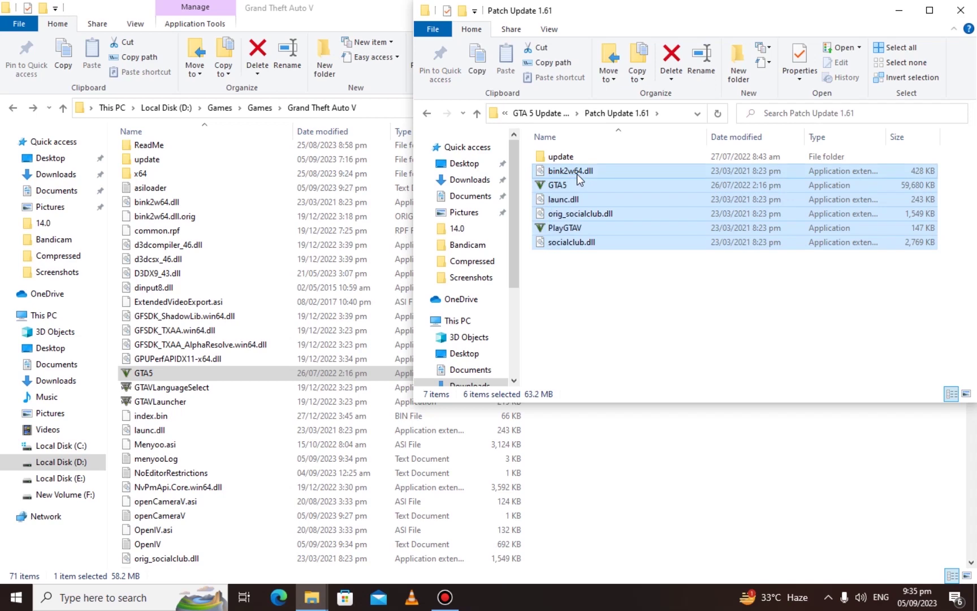
{"action": "left_click_drag", "start_coordinate": [578, 173], "coordinate": [655, 537]}
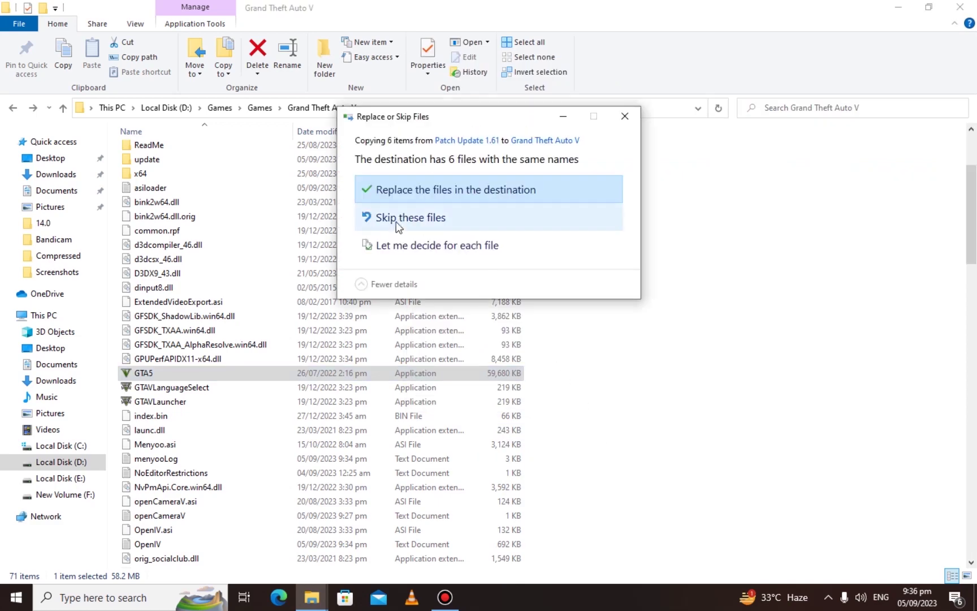
{"action": "left_click", "coordinate": [390, 188]}
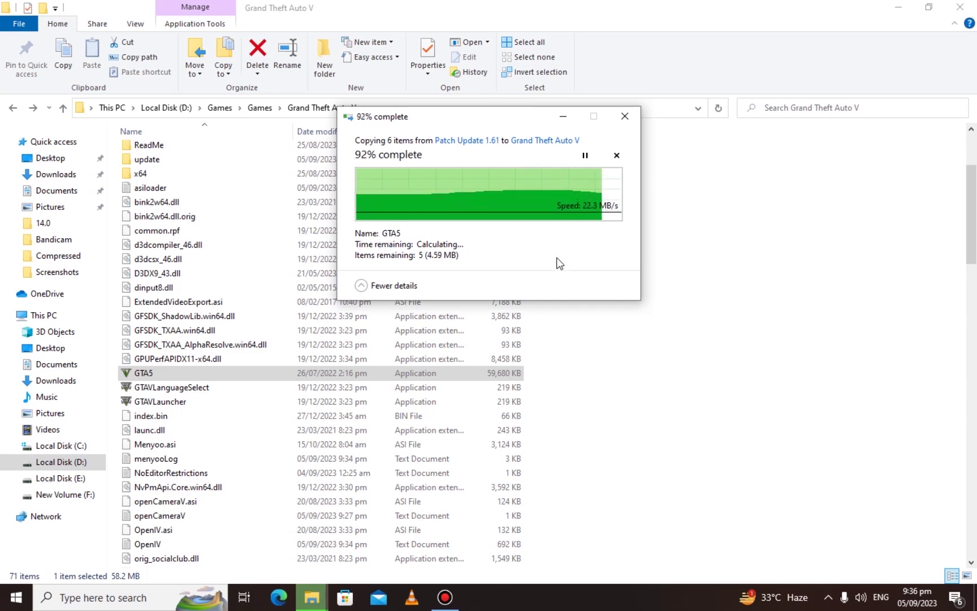
Step: Bring the Patch Update 1.61 window in front of the Grand Theft Auto V folder and clear its file selection
{"action": "left_click", "coordinate": [311, 597]}
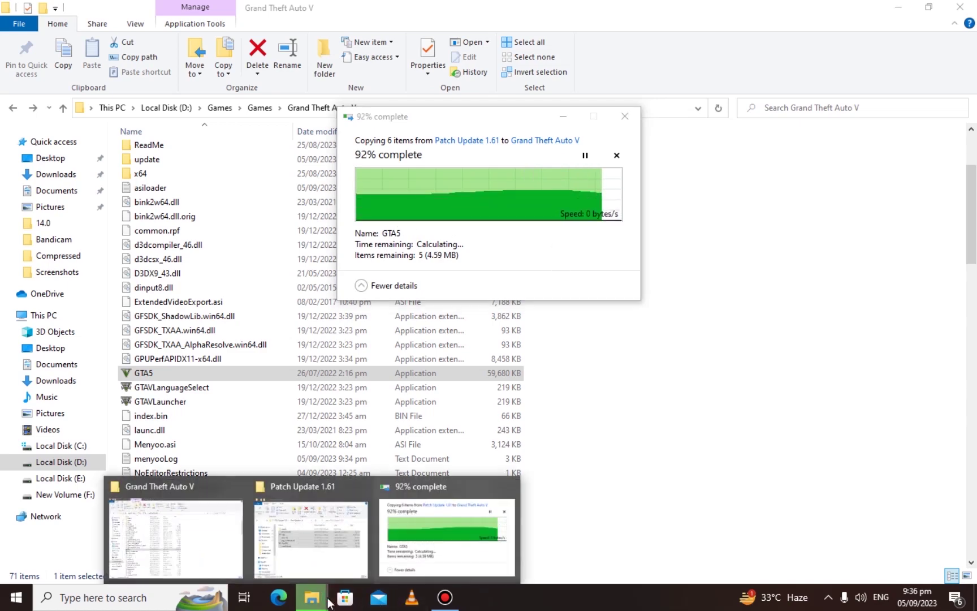
{"action": "mouse_move", "coordinate": [374, 544]}
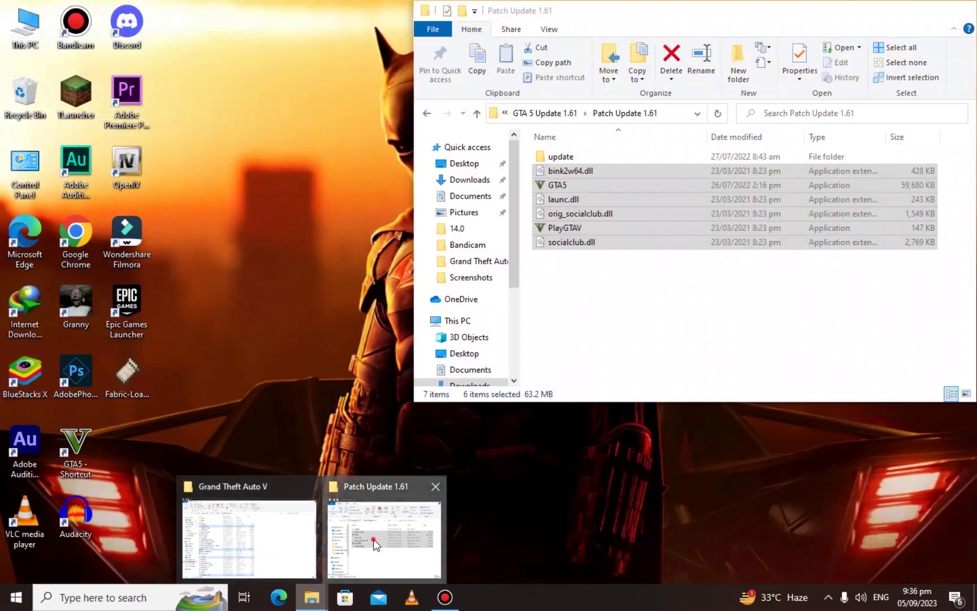
{"action": "left_click", "coordinate": [375, 543]}
{"action": "left_click", "coordinate": [634, 327]}
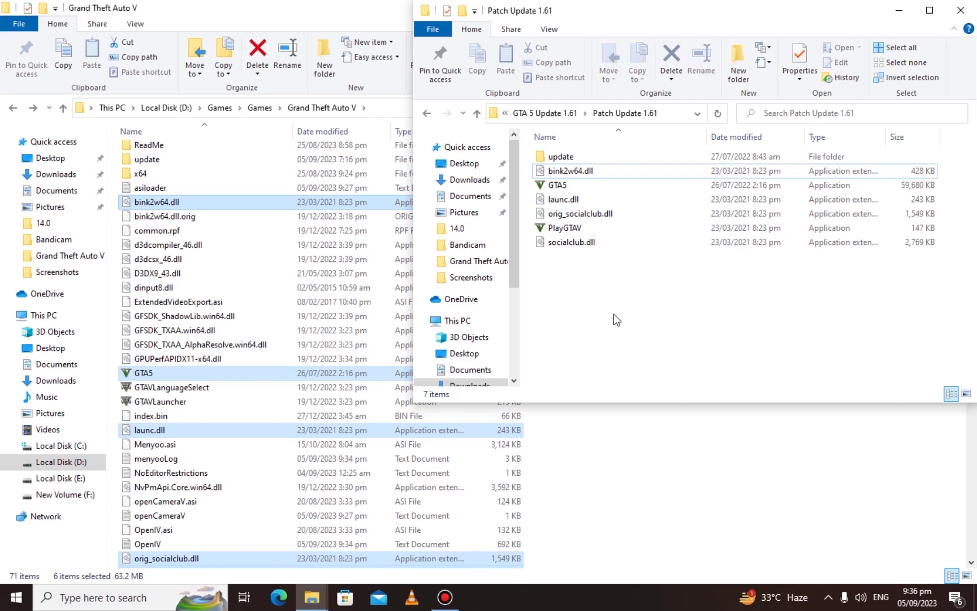
{"action": "left_click", "coordinate": [560, 158]}
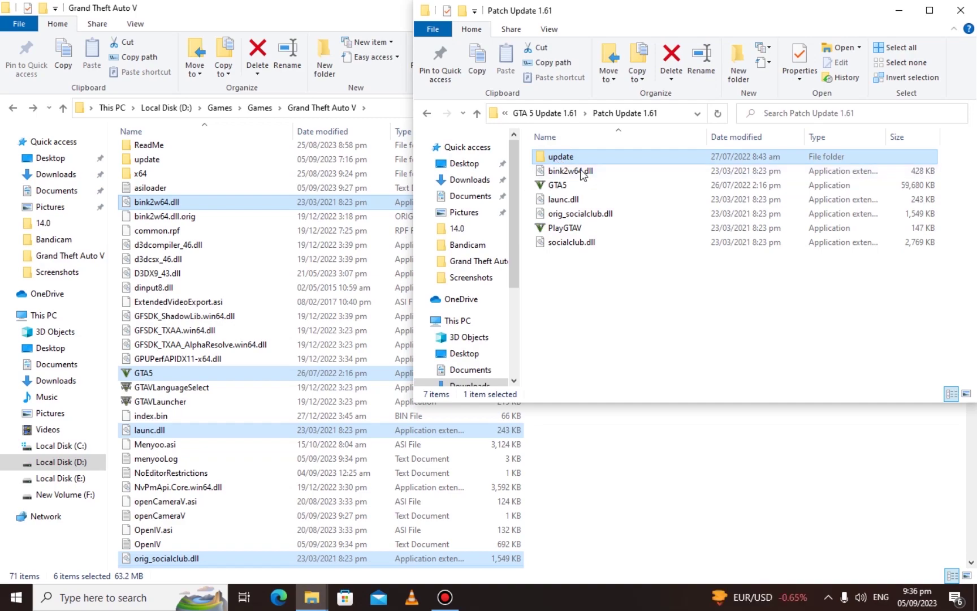
{"action": "left_click_drag", "start_coordinate": [575, 273], "coordinate": [586, 173]}
{"action": "mouse_move", "coordinate": [615, 13]}
{"action": "left_mouse_down"}
{"action": "mouse_move", "coordinate": [433, 64]}
{"action": "mouse_move", "coordinate": [298, 127]}
{"action": "mouse_move", "coordinate": [654, 15]}
{"action": "mouse_move", "coordinate": [628, 10]}
{"action": "mouse_move", "coordinate": [626, 19]}
{"action": "left_mouse_up"}
{"action": "left_click", "coordinate": [595, 308]}
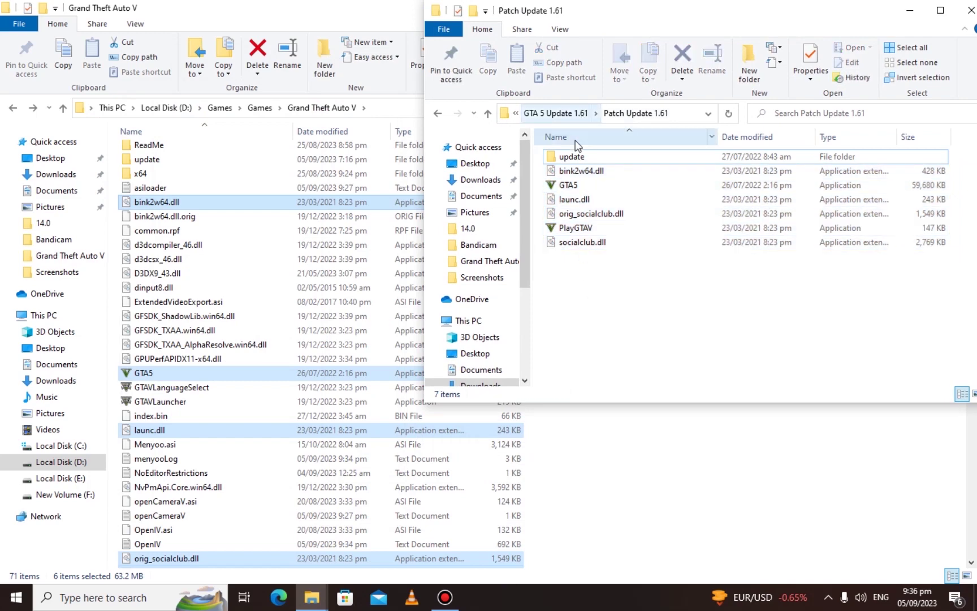
Step: Open the update folder inside Patch Update 1.61 and select update.rpf and update2.rpf in turn
{"action": "double_click", "coordinate": [571, 158]}
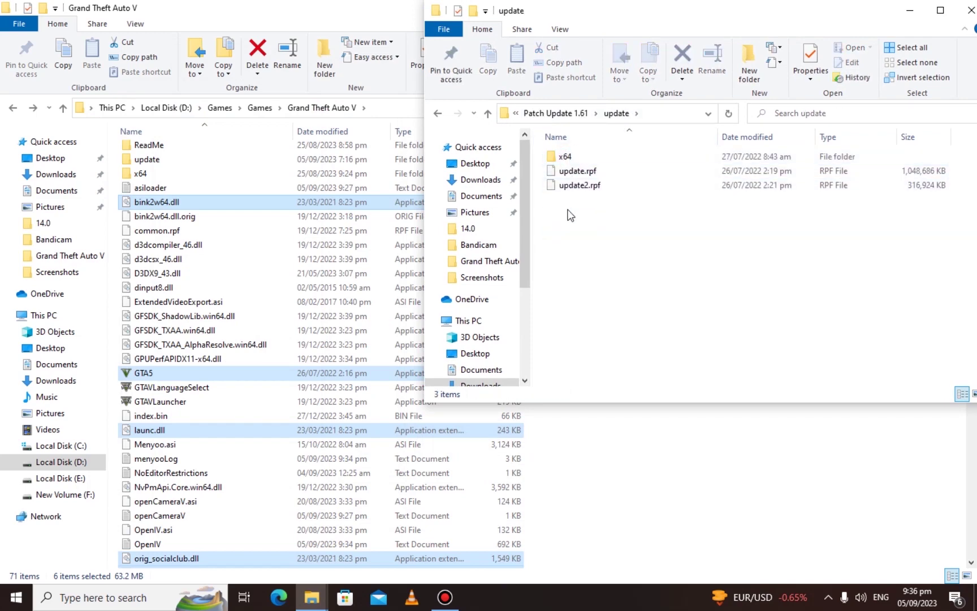
{"action": "left_click", "coordinate": [577, 172]}
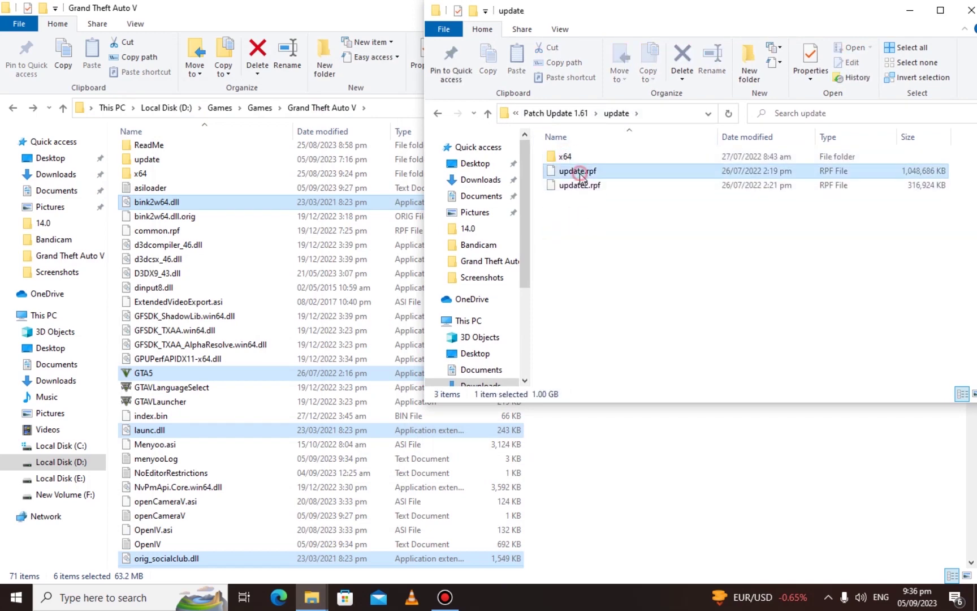
{"action": "left_click", "coordinate": [573, 195]}
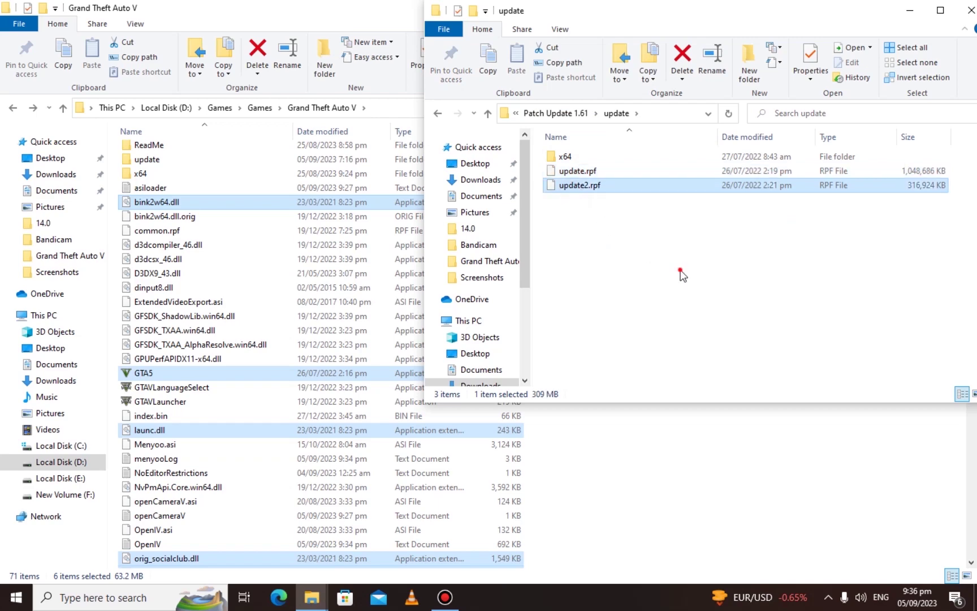
Step: Open the update folder inside the Grand Theft Auto V folder and select its update.rpf and update2.rpf in turn
{"action": "left_click", "coordinate": [612, 459]}
{"action": "scroll", "coordinate": [240, 278], "scroll_direction": "up", "scroll_amount": 2}
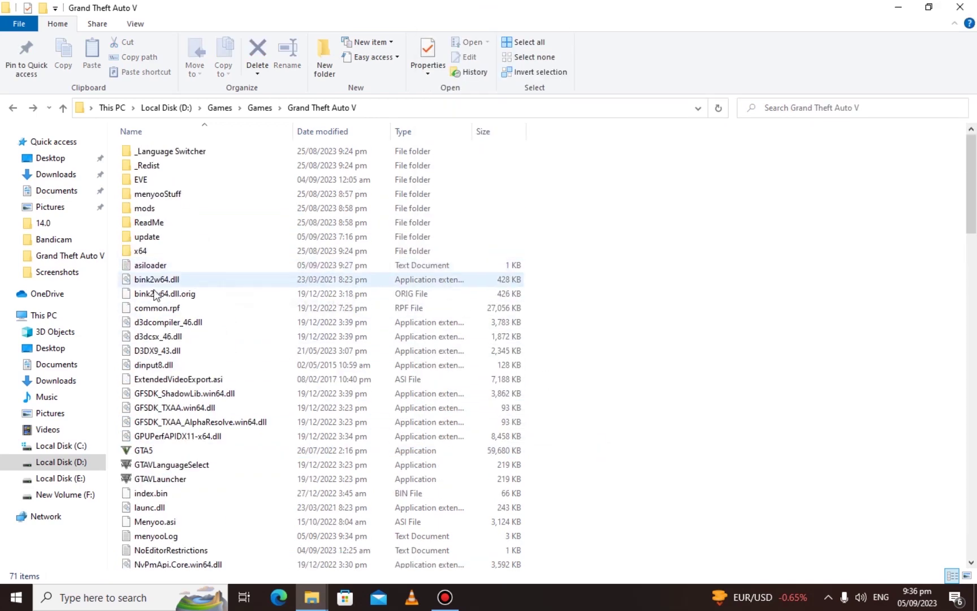
{"action": "mouse_move", "coordinate": [157, 240]}
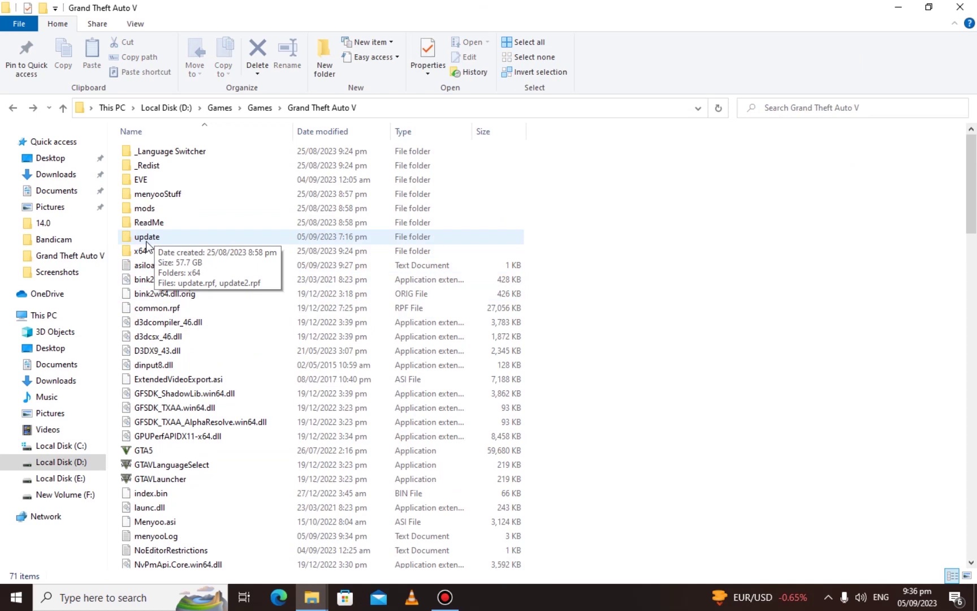
{"action": "double_click", "coordinate": [147, 242]}
{"action": "left_click", "coordinate": [156, 165]}
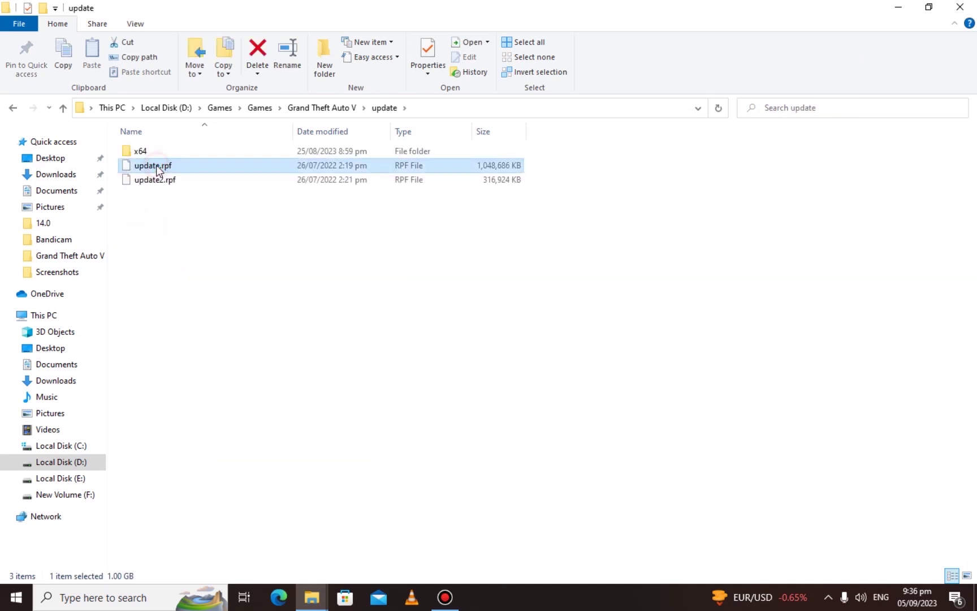
{"action": "left_click", "coordinate": [156, 179]}
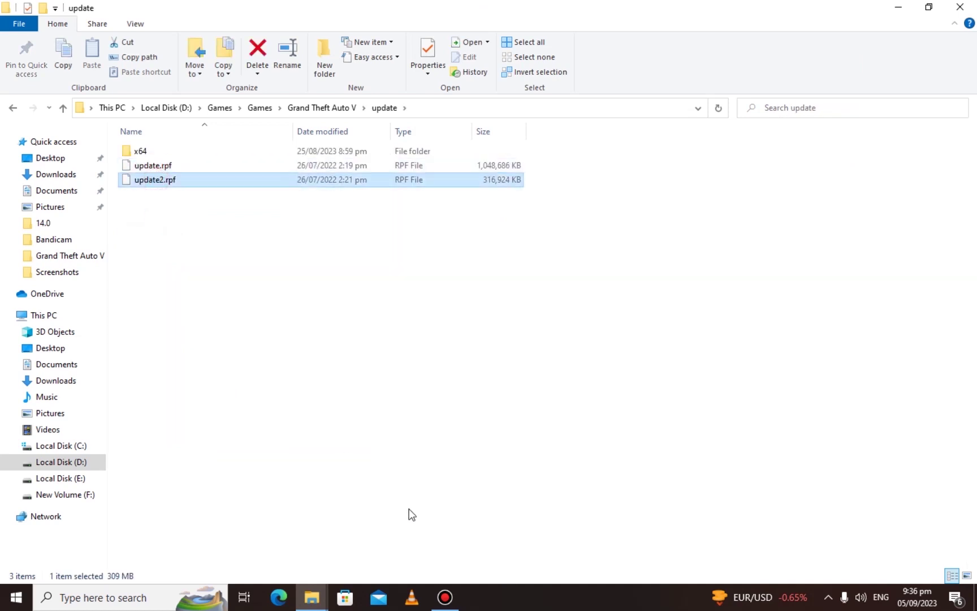
Step: Try to copy update.rpf and update2.rpf from the patch's update folder into the game's update folder, dismissing the replace prompt
{"action": "mouse_move", "coordinate": [312, 597]}
{"action": "left_click", "coordinate": [392, 531]}
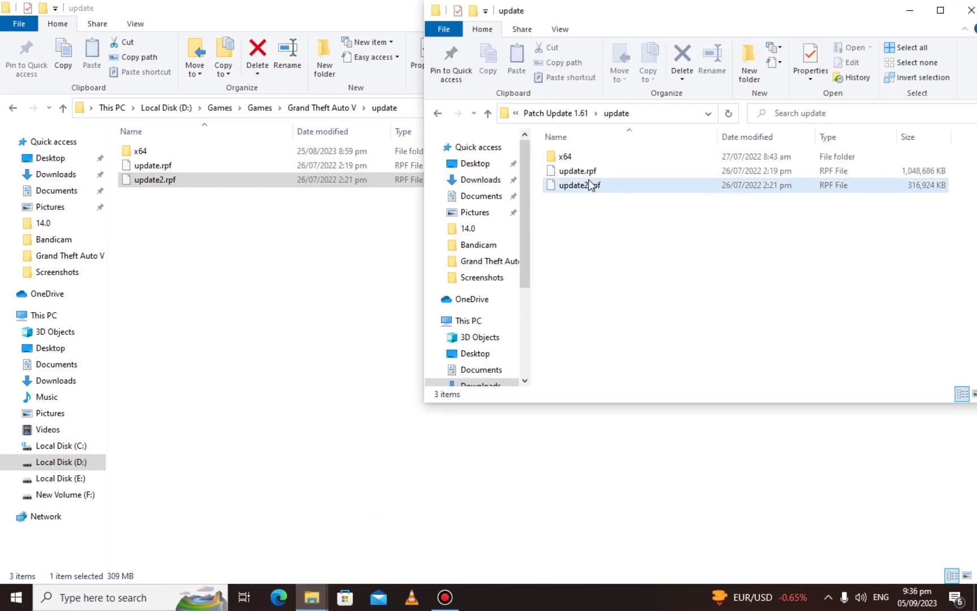
{"action": "left_click_drag", "start_coordinate": [575, 325], "coordinate": [335, 264]}
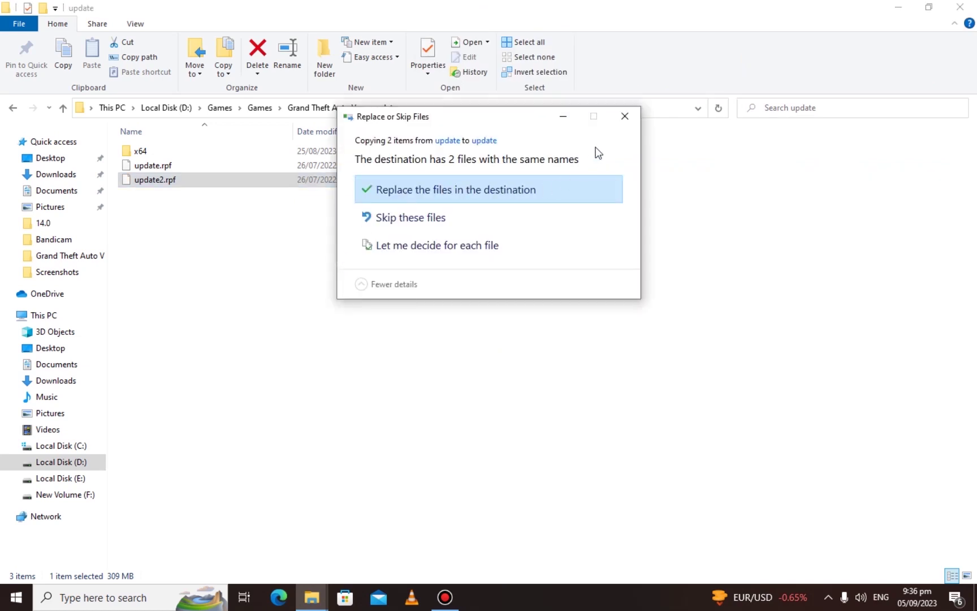
{"action": "left_click", "coordinate": [624, 116]}
Step: Bring back the patch's update window and open its x64 folder and the dlcpacks folder inside it
{"action": "mouse_move", "coordinate": [316, 604]}
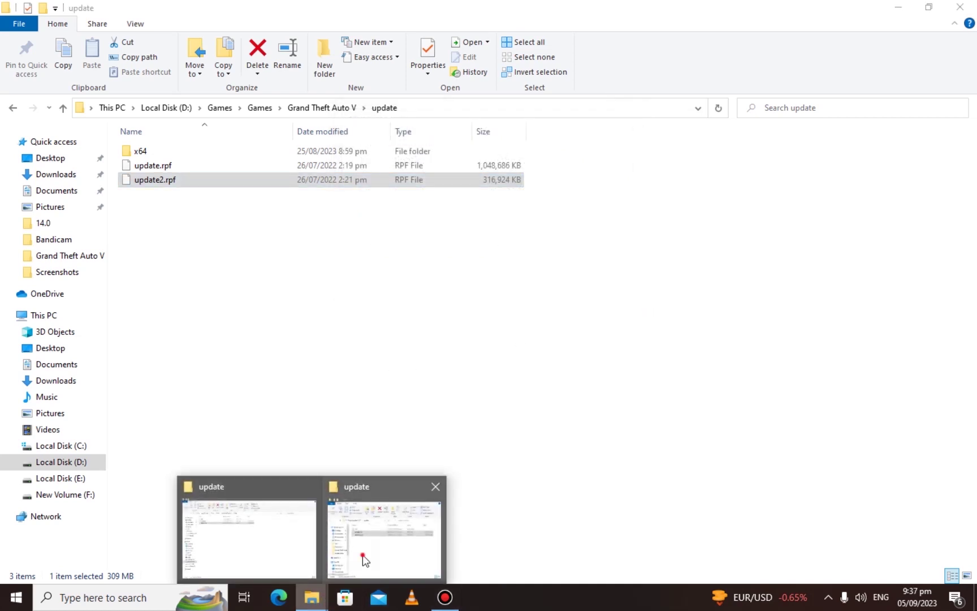
{"action": "left_click", "coordinate": [362, 554]}
{"action": "left_click", "coordinate": [564, 158]}
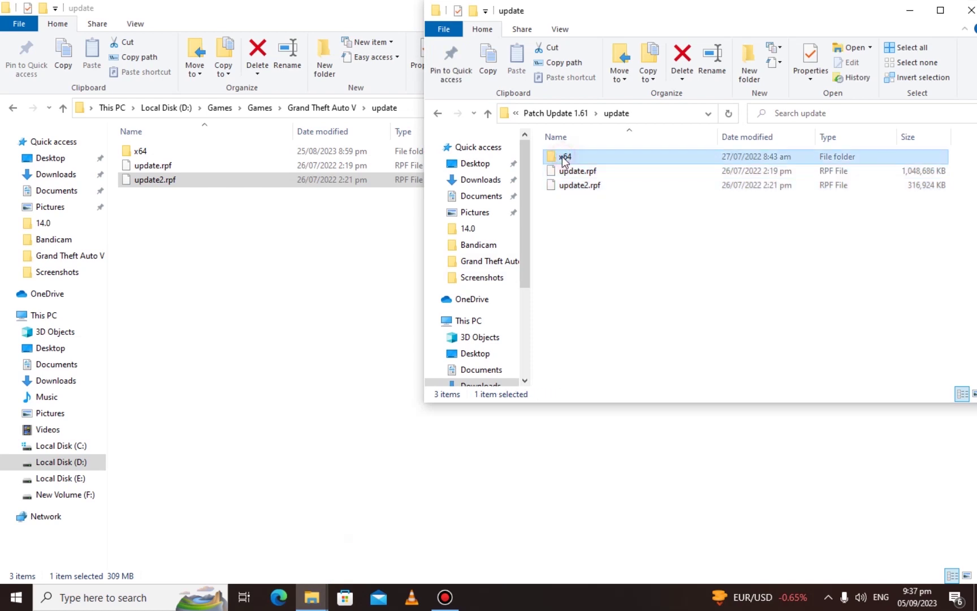
{"action": "double_click", "coordinate": [563, 157]}
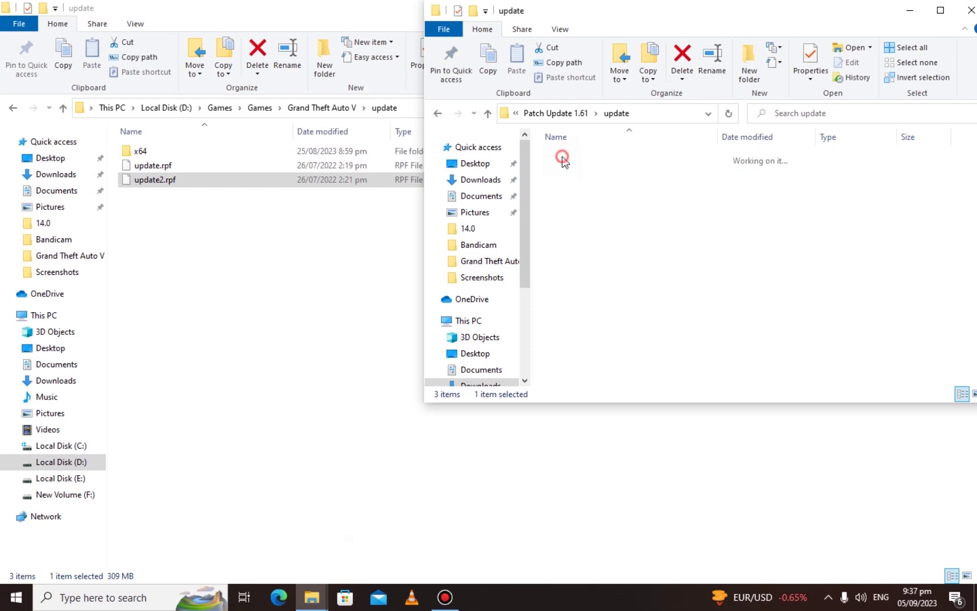
{"action": "double_click", "coordinate": [564, 158]}
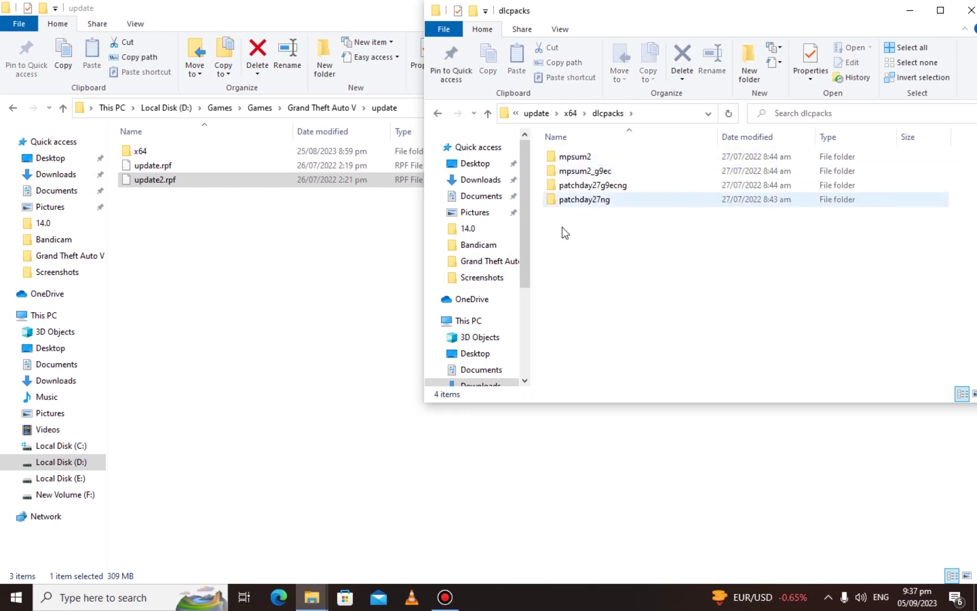
{"action": "left_click_drag", "start_coordinate": [583, 290], "coordinate": [604, 226]}
Step: In the game's update folder, open the x64 folder and the dlcpacks folder inside it to match the patch window
{"action": "left_click", "coordinate": [349, 249]}
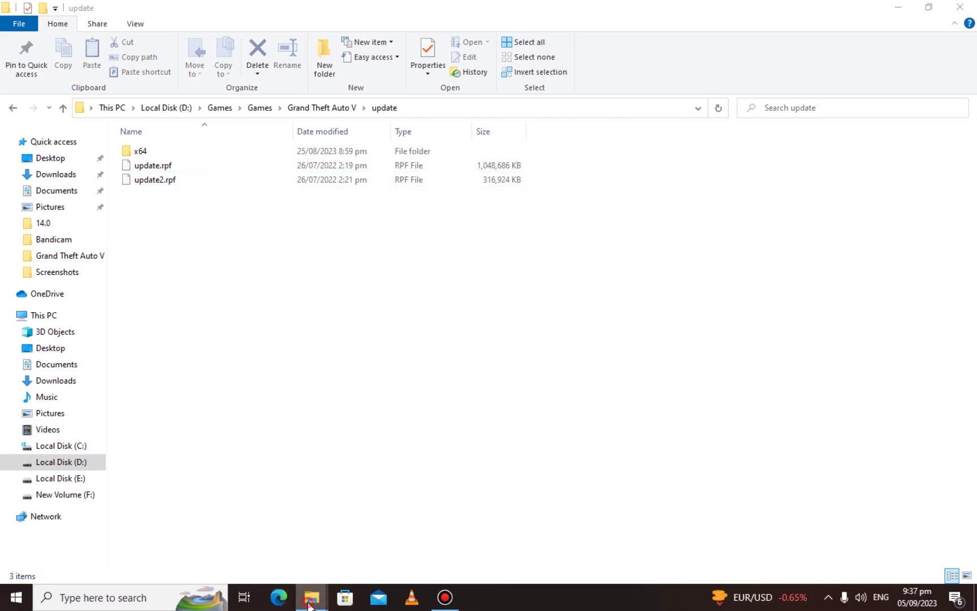
{"action": "mouse_move", "coordinate": [312, 595]}
{"action": "left_click", "coordinate": [396, 530]}
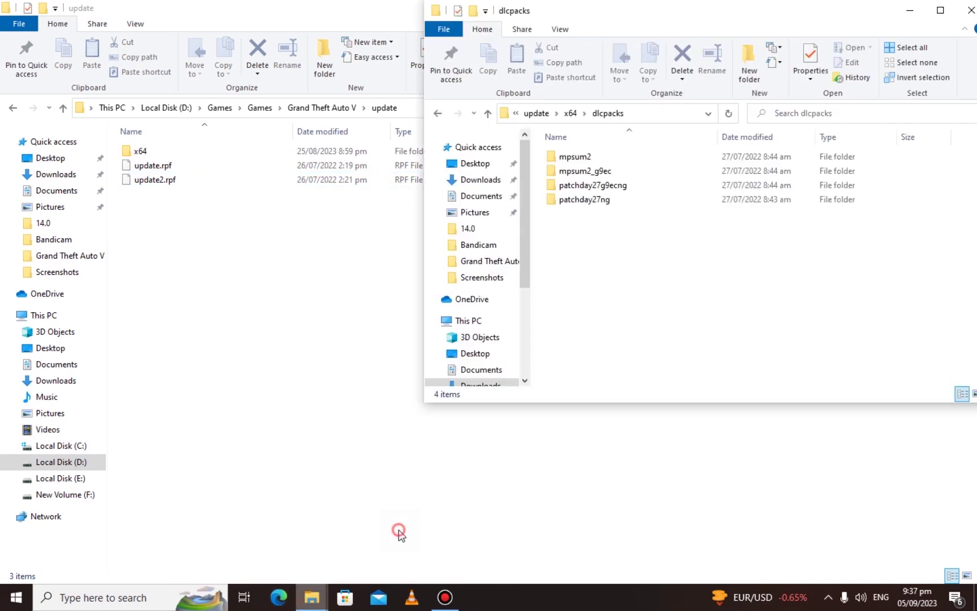
{"action": "left_click", "coordinate": [328, 257]}
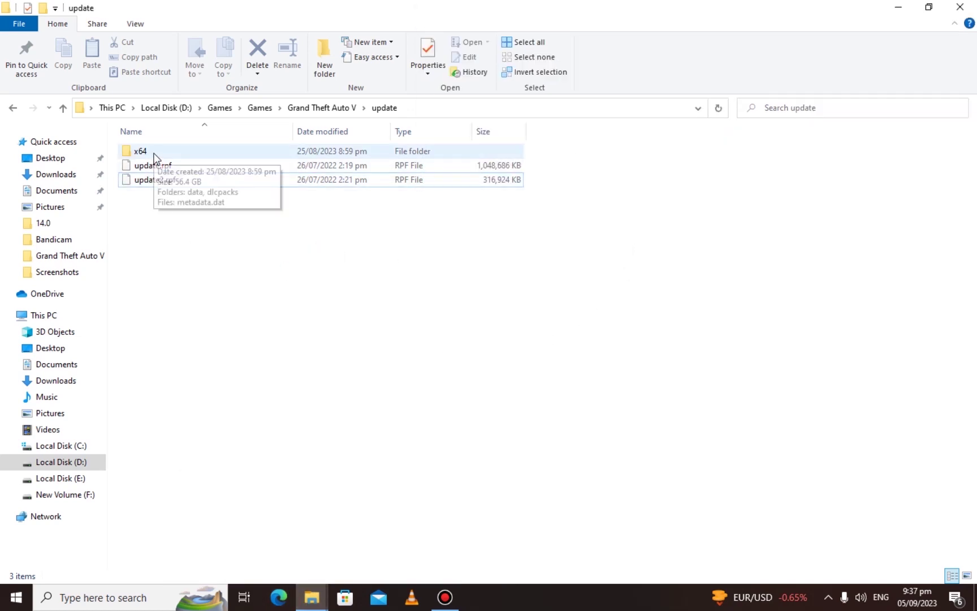
{"action": "left_click", "coordinate": [138, 240]}
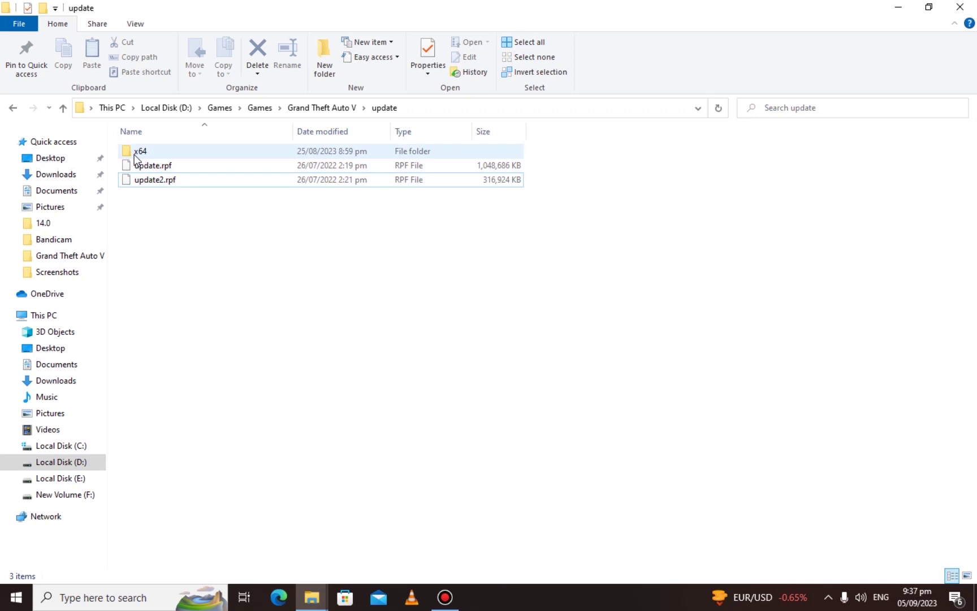
{"action": "double_click", "coordinate": [135, 154]}
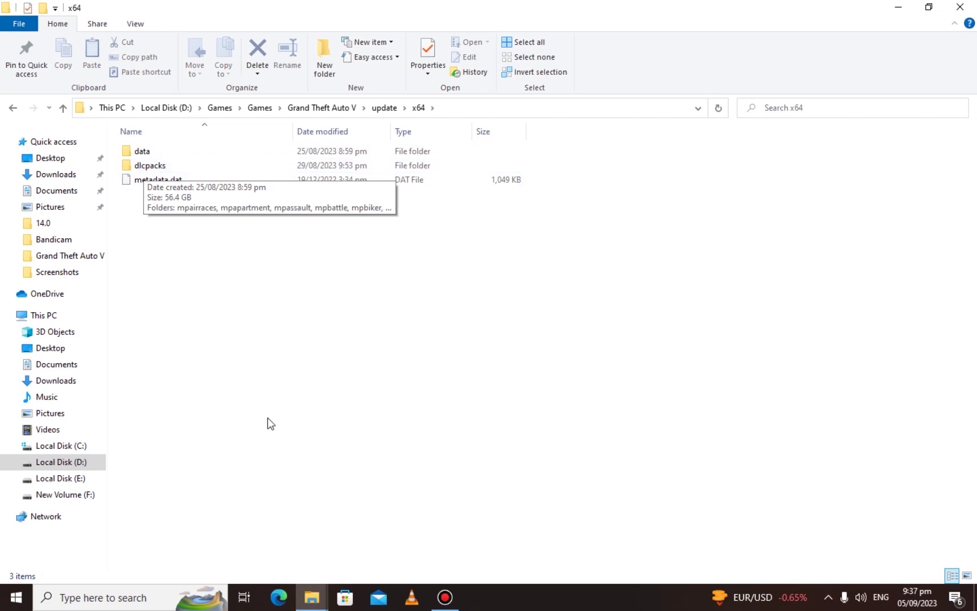
{"action": "mouse_move", "coordinate": [300, 604]}
{"action": "left_click", "coordinate": [379, 488]}
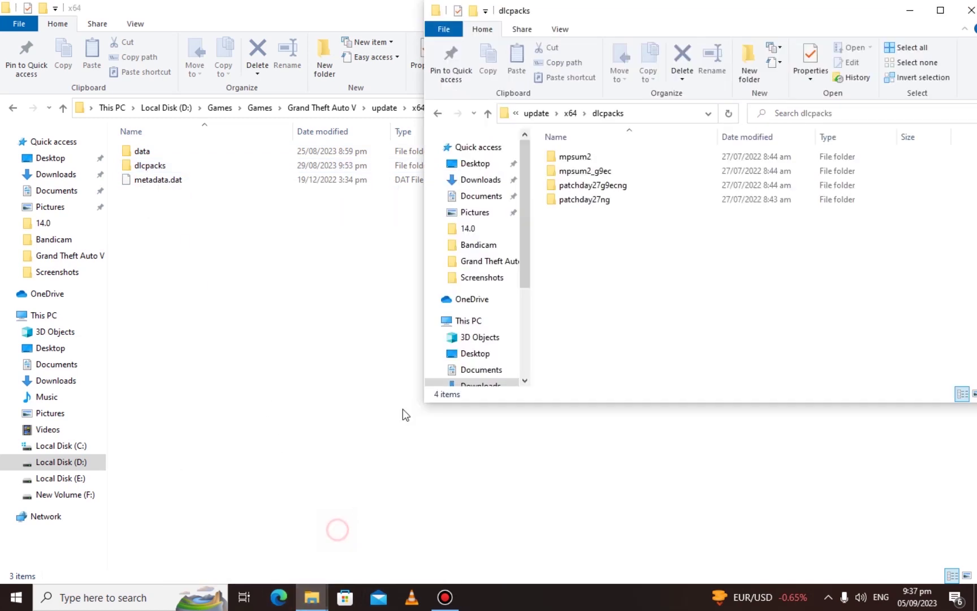
{"action": "left_click", "coordinate": [325, 173]}
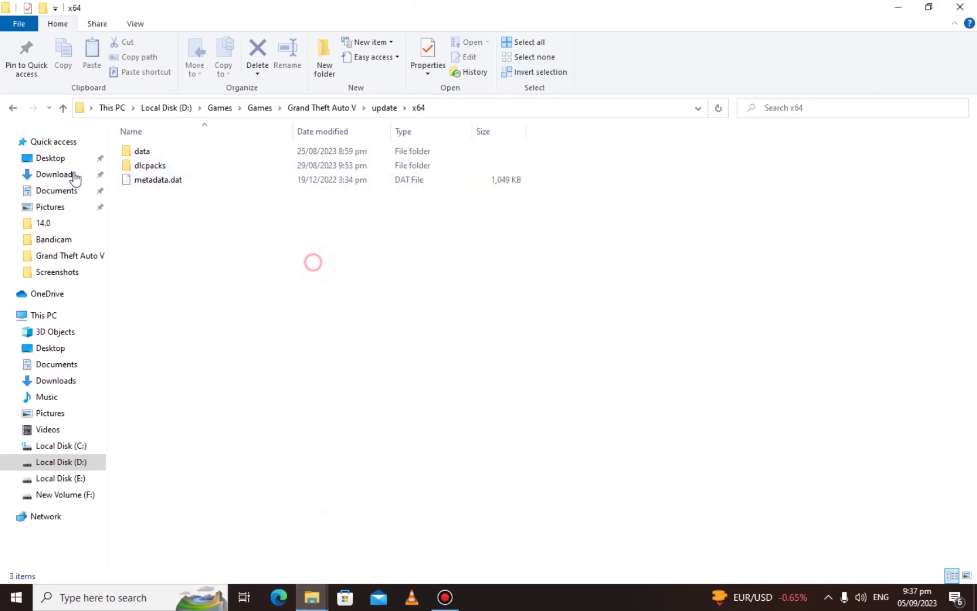
{"action": "double_click", "coordinate": [141, 168]}
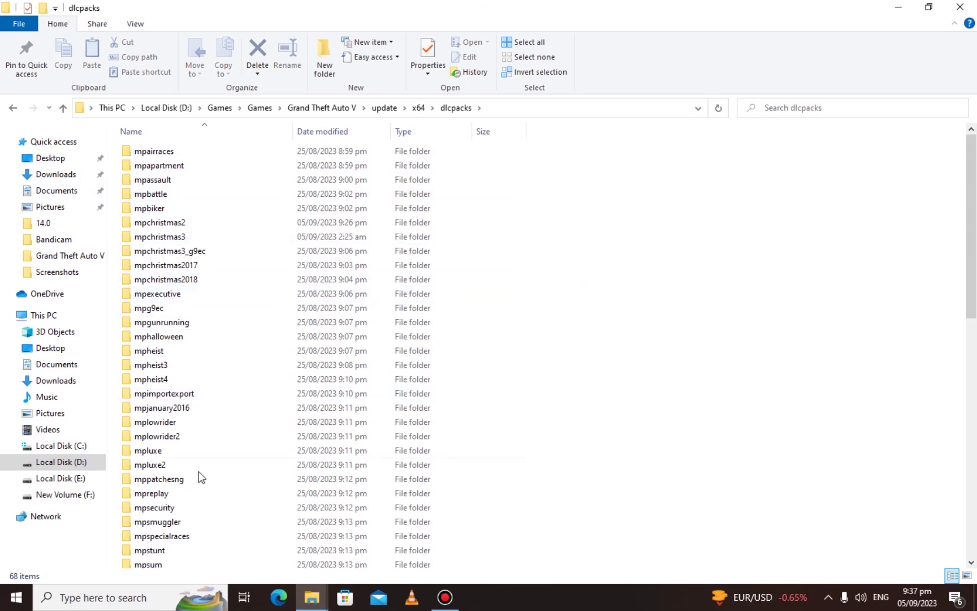
Step: Try to copy mpsum2, mpsum2_g9ec, patchday27g9ecng and patchday27ng into the game's dlcpacks folder, dismissing the replace prompt
{"action": "mouse_move", "coordinate": [312, 604]}
{"action": "left_click", "coordinate": [338, 562]}
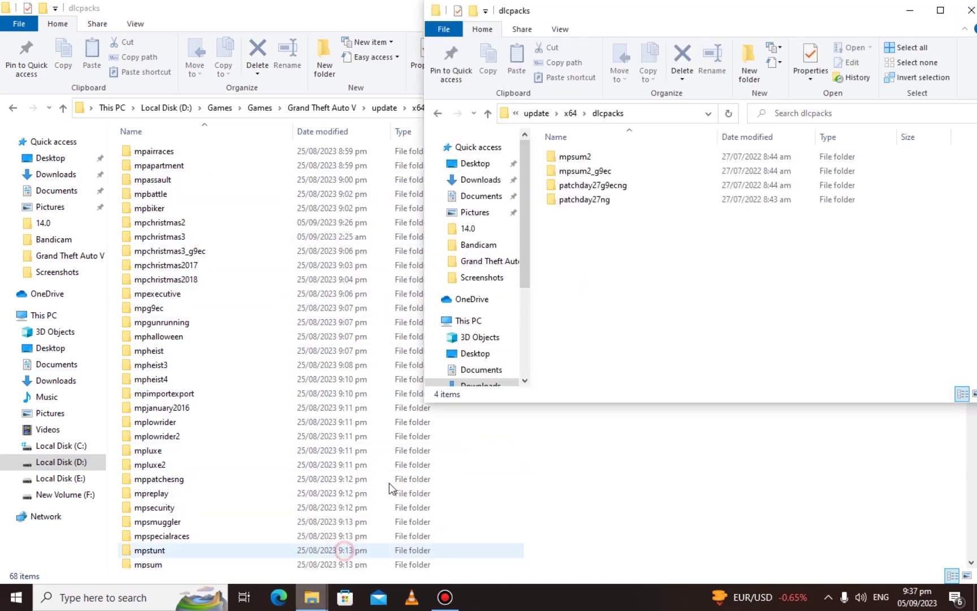
{"action": "left_click_drag", "start_coordinate": [570, 243], "coordinate": [573, 510]}
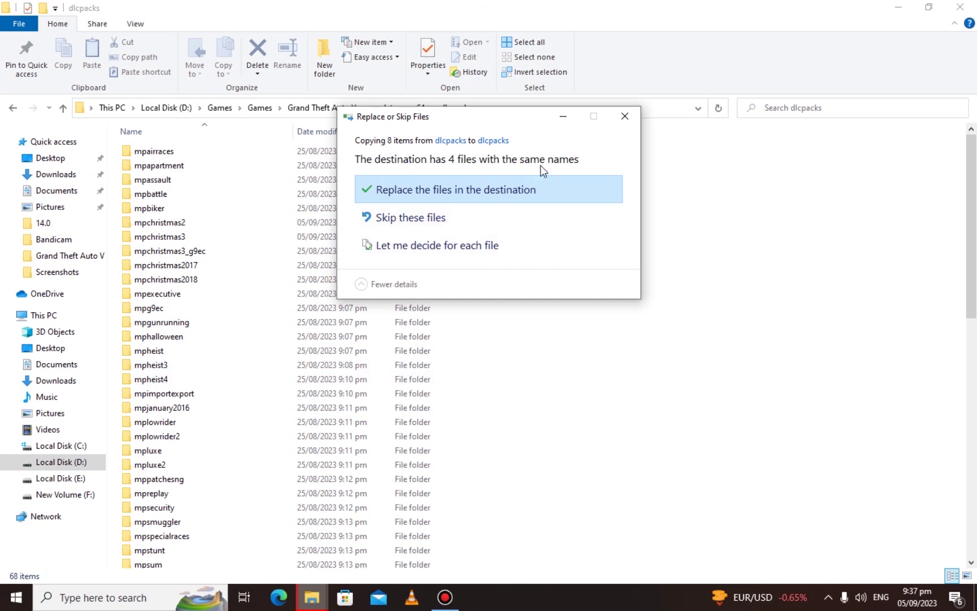
{"action": "left_click", "coordinate": [633, 124]}
{"action": "left_click", "coordinate": [509, 321]}
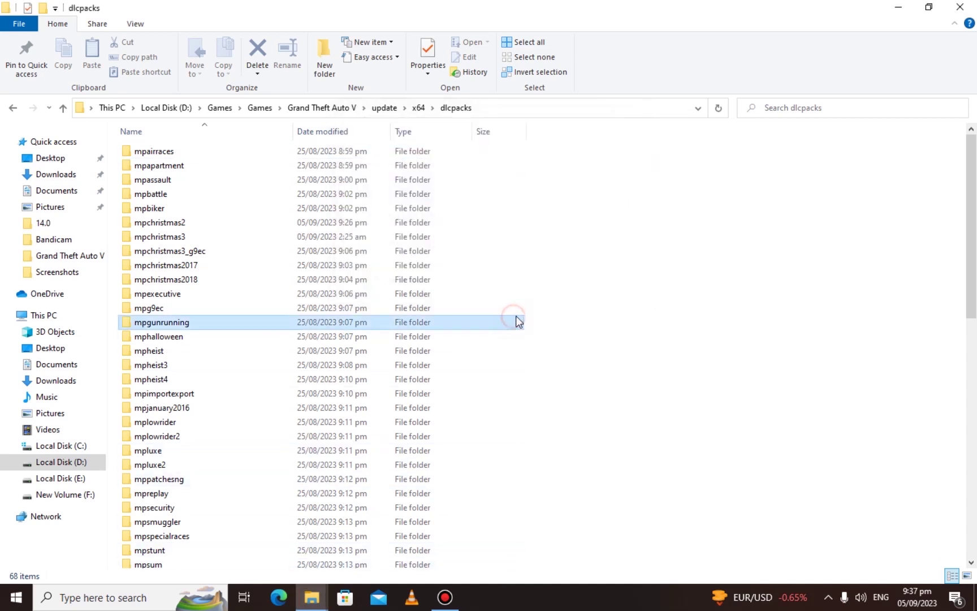
{"action": "left_click", "coordinate": [562, 315]}
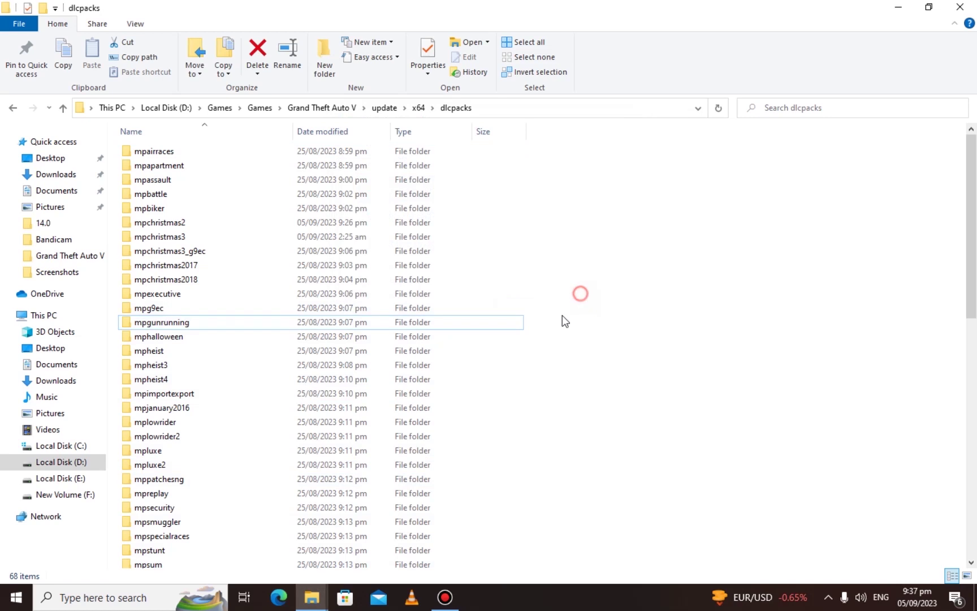
Step: Refresh the game's dlcpacks folder and close both dlcpacks windows
{"action": "left_click", "coordinate": [718, 107]}
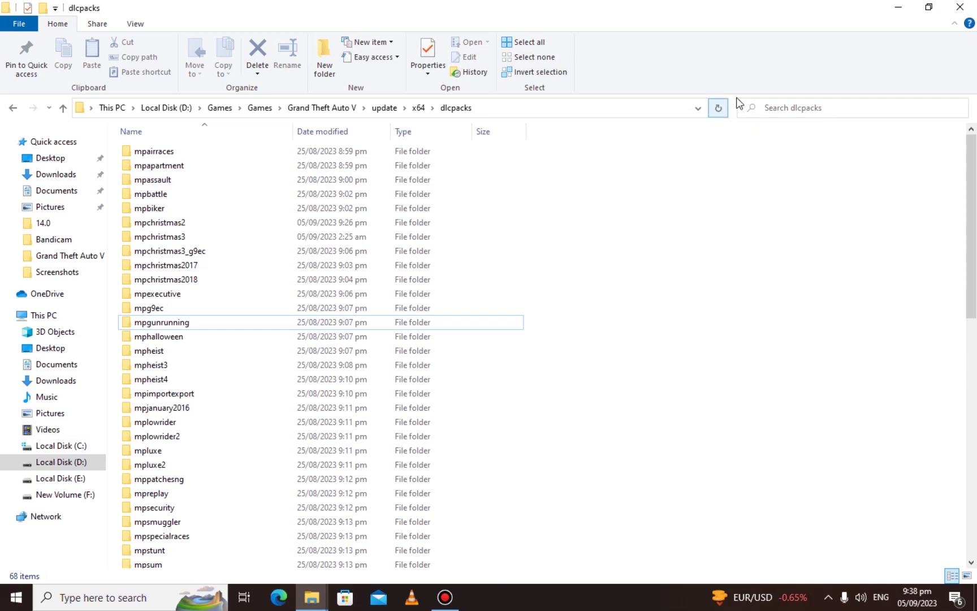
{"action": "left_click", "coordinate": [960, 6]}
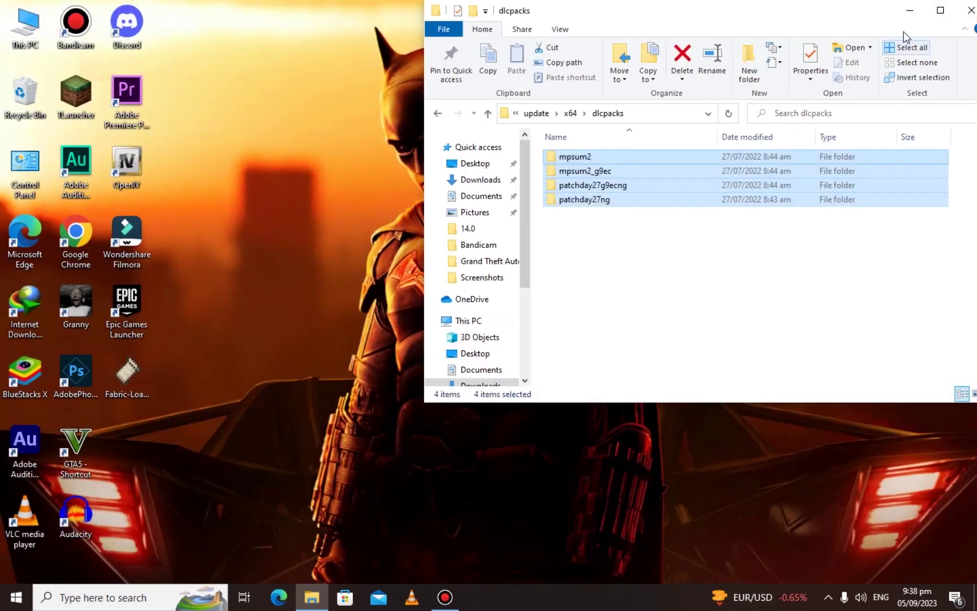
{"action": "left_click", "coordinate": [968, 10]}
Step: Refresh the desktop twice and launch the game from the GTA5 shortcut
{"action": "right_click", "coordinate": [463, 133]}
{"action": "left_click", "coordinate": [500, 172]}
{"action": "right_click", "coordinate": [465, 135]}
{"action": "left_click", "coordinate": [500, 172]}
{"action": "double_click", "coordinate": [84, 437]}
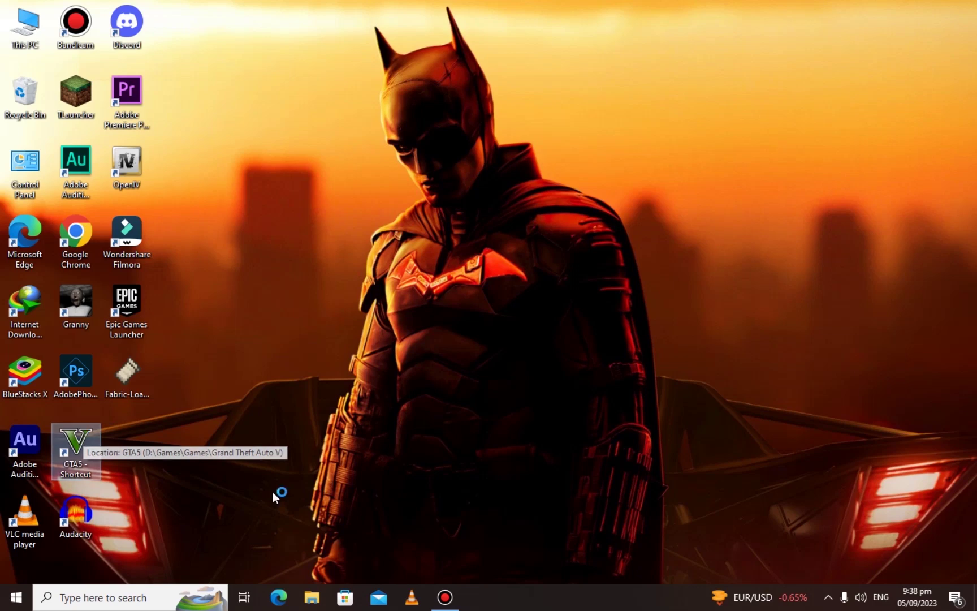
{"action": "left_click", "coordinate": [445, 597]}
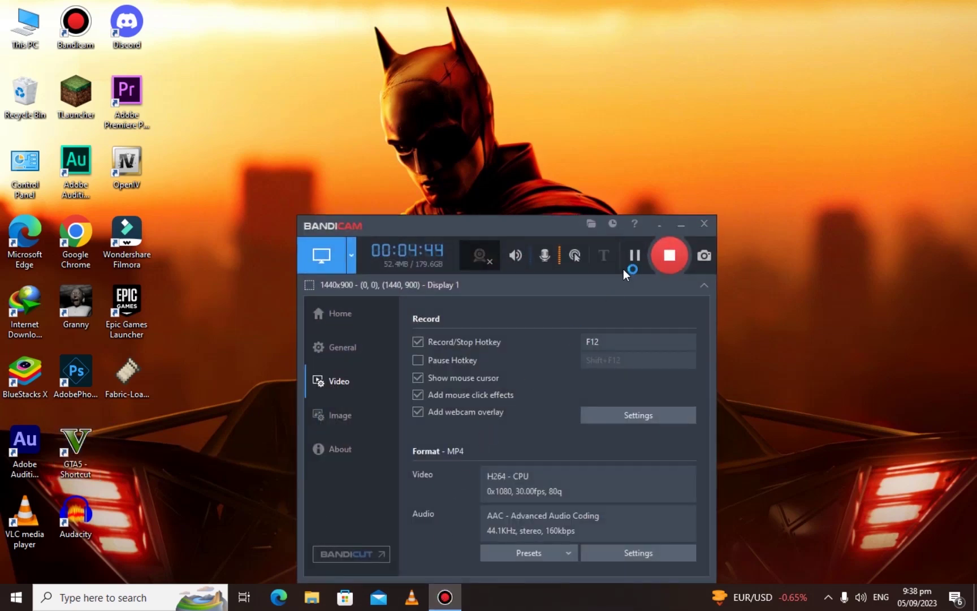
{"action": "left_click", "coordinate": [634, 257]}
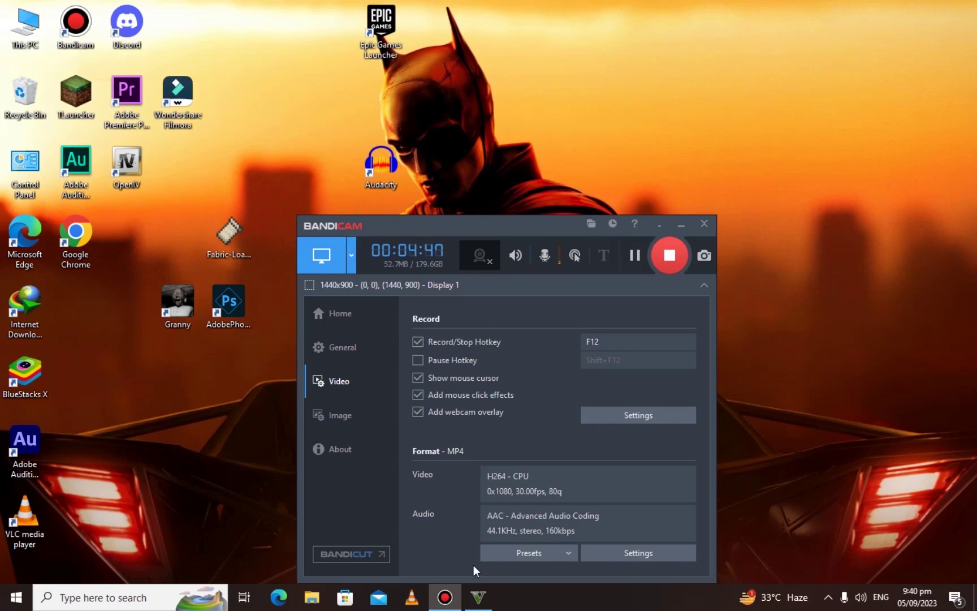
Step: Switch to the running Grand Theft Auto V game and examine its pause menu pages from Map to Gallery, ending on Online
{"action": "left_click", "coordinate": [478, 597]}
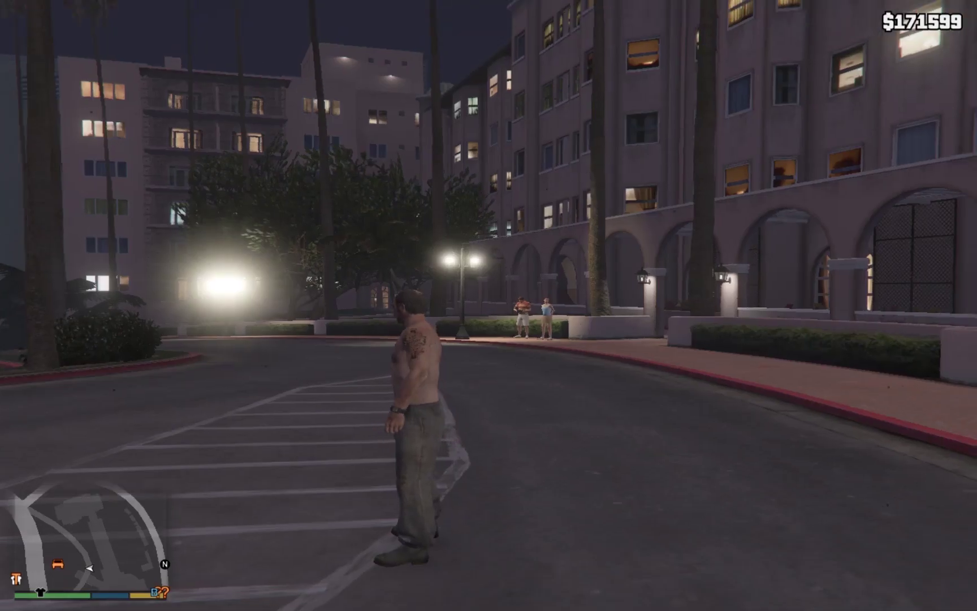
{"action": "key", "text": "s"}
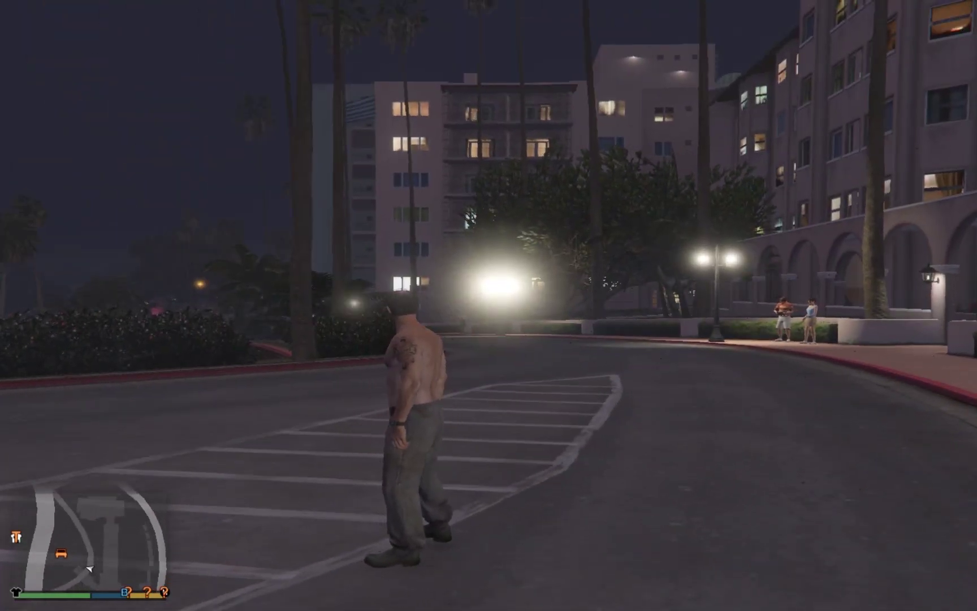
{"action": "key", "text": "Escape"}
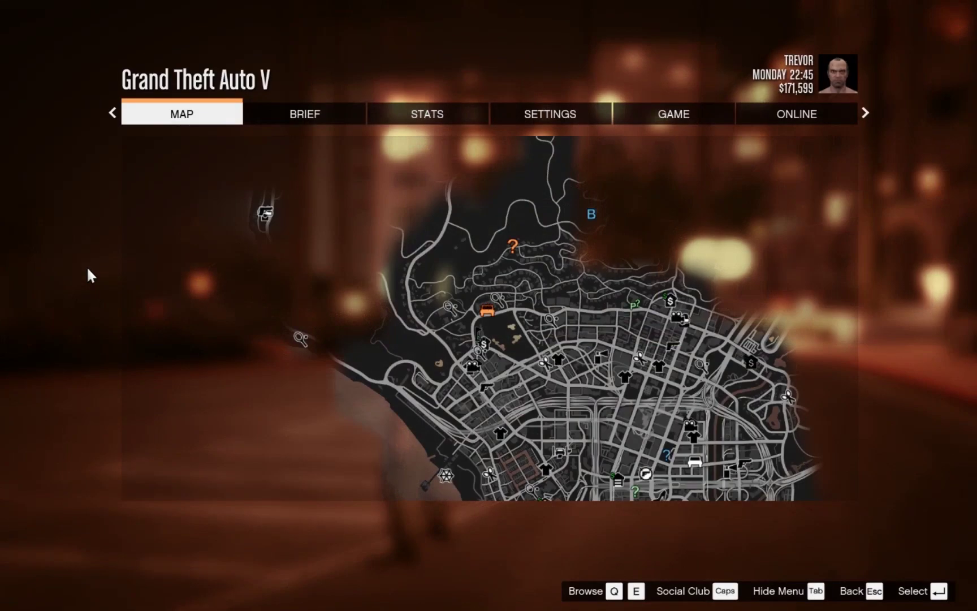
{"action": "key", "text": "e"}
{"action": "key", "text": "e"}
{"action": "key", "text": "e"}
{"action": "key", "text": "e"}
{"action": "key", "text": "e"}
{"action": "key", "text": "e"}
{"action": "key", "text": "e"}
{"action": "key", "text": "q"}
{"action": "key", "text": "q"}
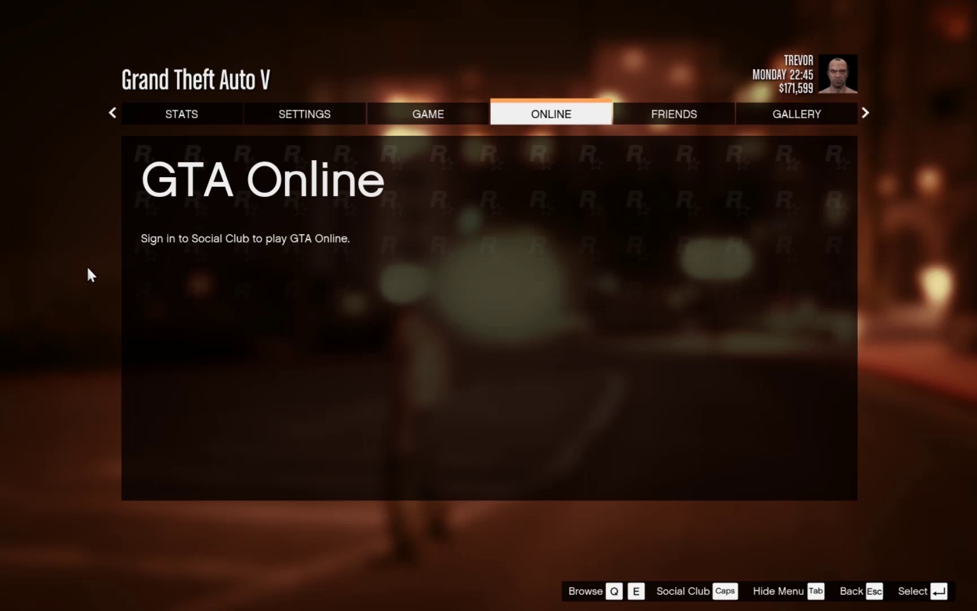
Step: Quit Grand Theft Auto V, confirming the exit, and refresh the desktop
{"action": "key", "text": "alt+F4"}
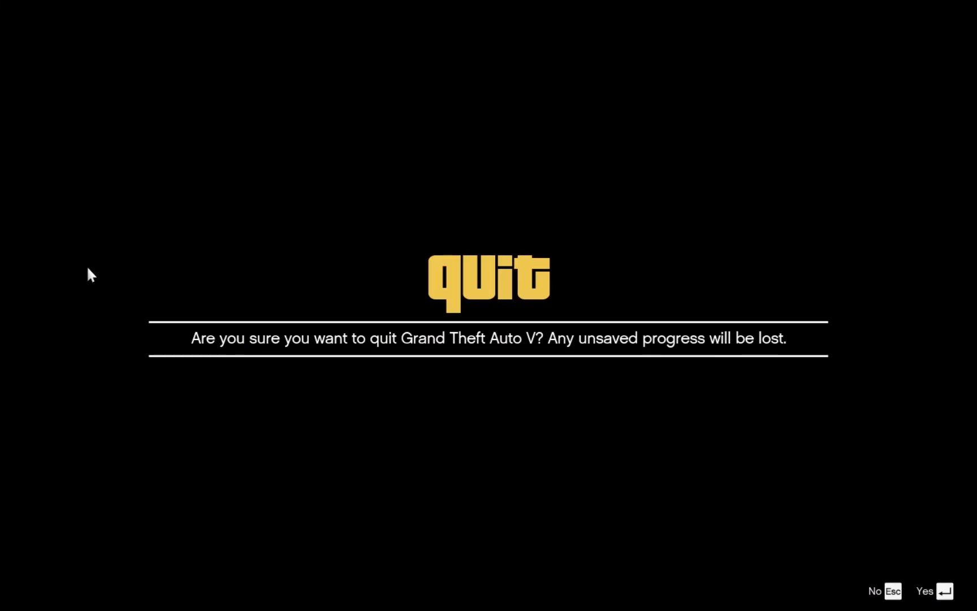
{"action": "key", "text": "Return"}
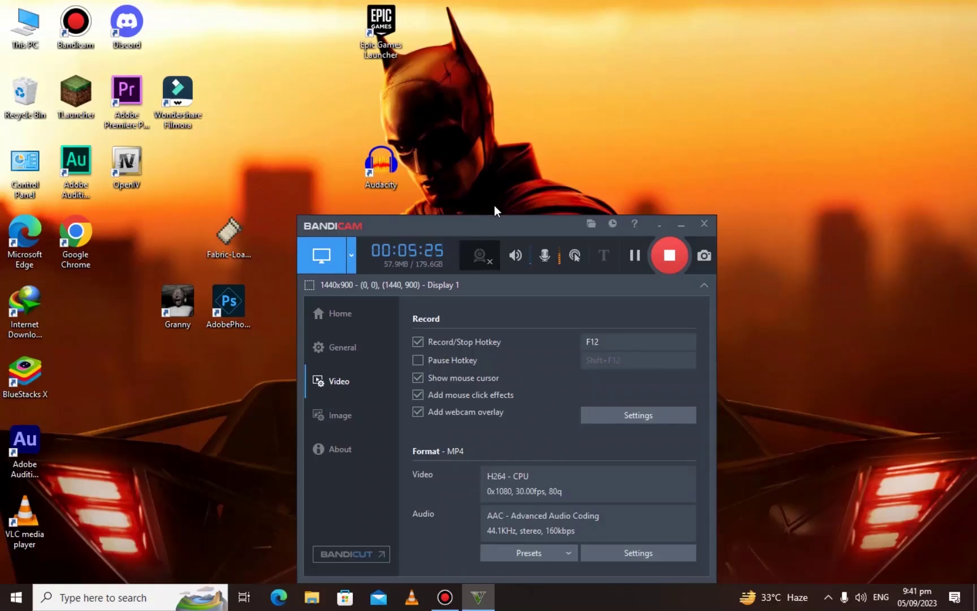
{"action": "right_click", "coordinate": [629, 104]}
{"action": "left_click", "coordinate": [667, 142]}
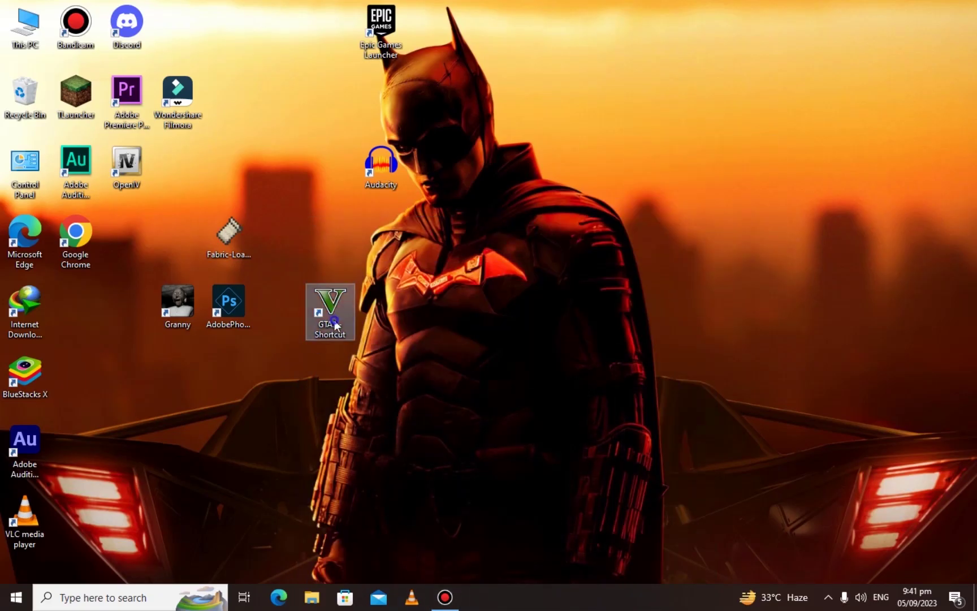
Step: Open the file location of the desktop's GTA5 shortcut and maximize the Grand Theft Auto V folder window
{"action": "right_click", "coordinate": [335, 324]}
{"action": "left_click", "coordinate": [388, 265]}
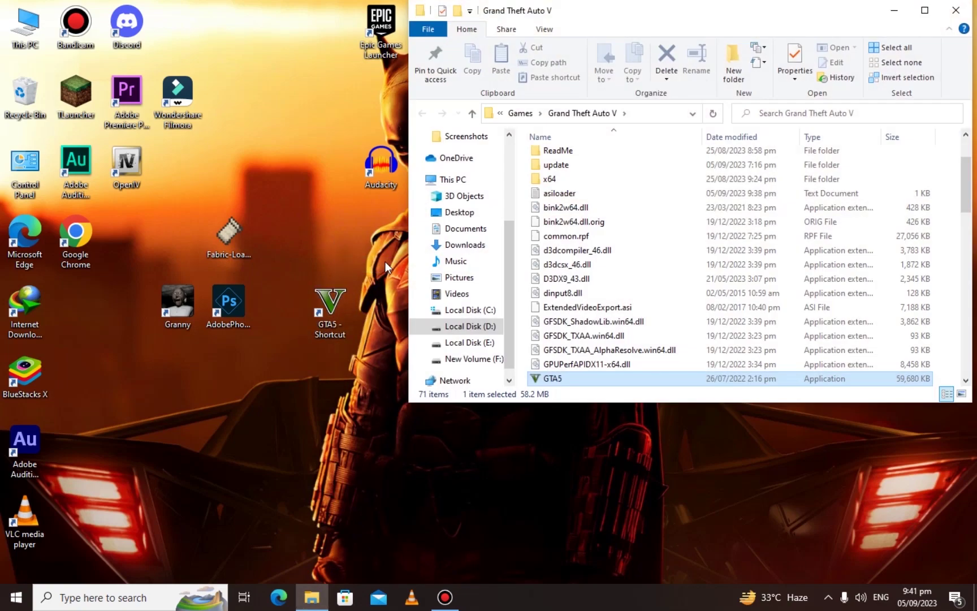
{"action": "left_click", "coordinate": [925, 10]}
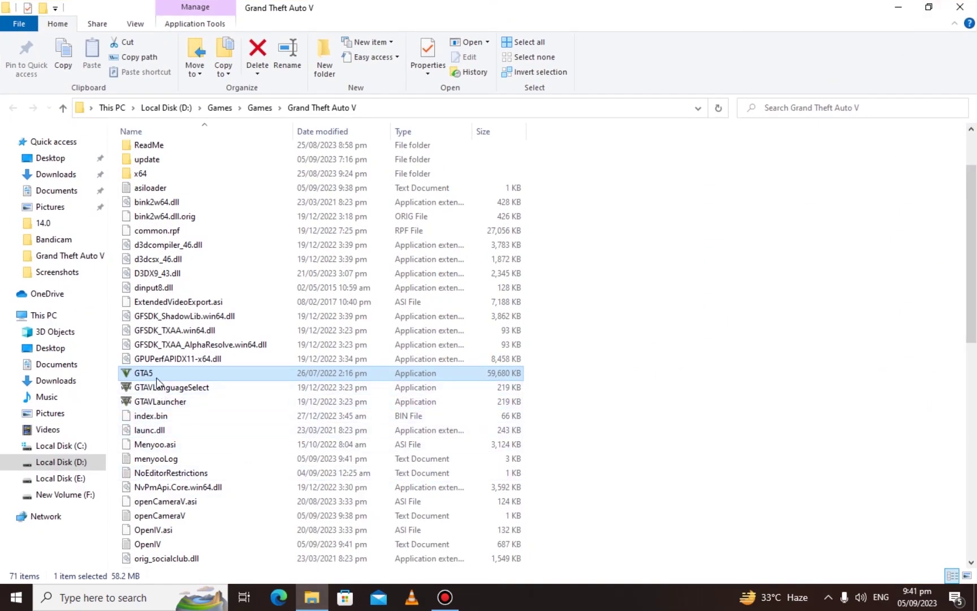
Step: Open the properties of the GTA5 application file and check its product version in the file details
{"action": "left_click", "coordinate": [139, 373]}
{"action": "right_click", "coordinate": [137, 376]}
{"action": "left_click", "coordinate": [126, 374]}
{"action": "right_click", "coordinate": [126, 371]}
{"action": "left_click", "coordinate": [149, 362]}
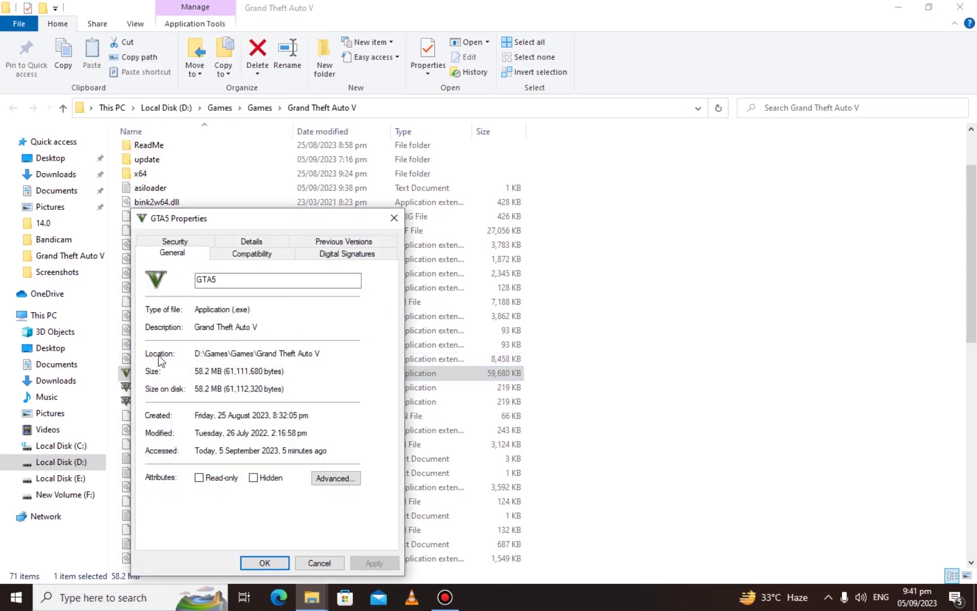
{"action": "left_click", "coordinate": [251, 241]}
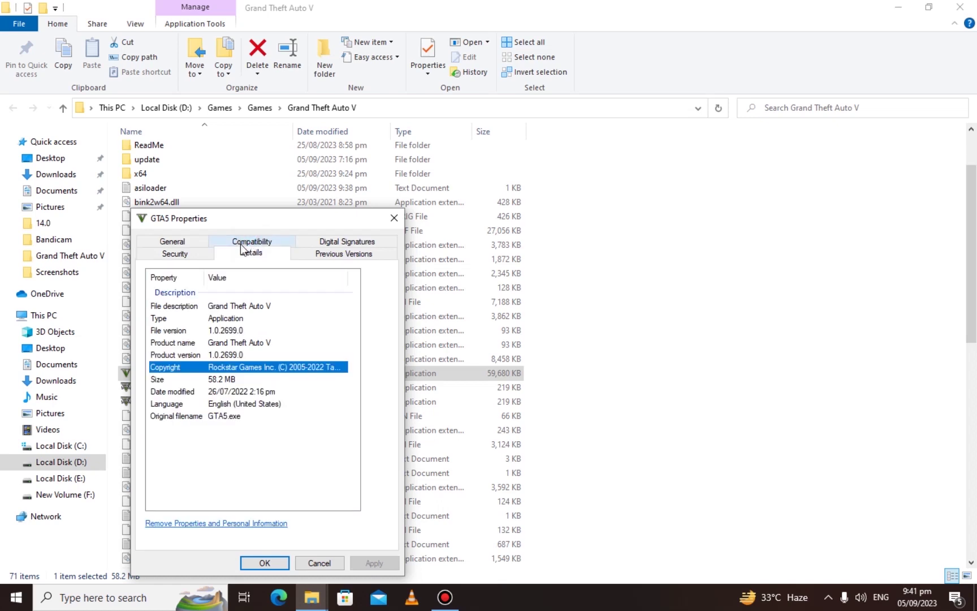
{"action": "left_click_drag", "start_coordinate": [249, 221], "coordinate": [535, 118]}
{"action": "left_click", "coordinate": [463, 258]}
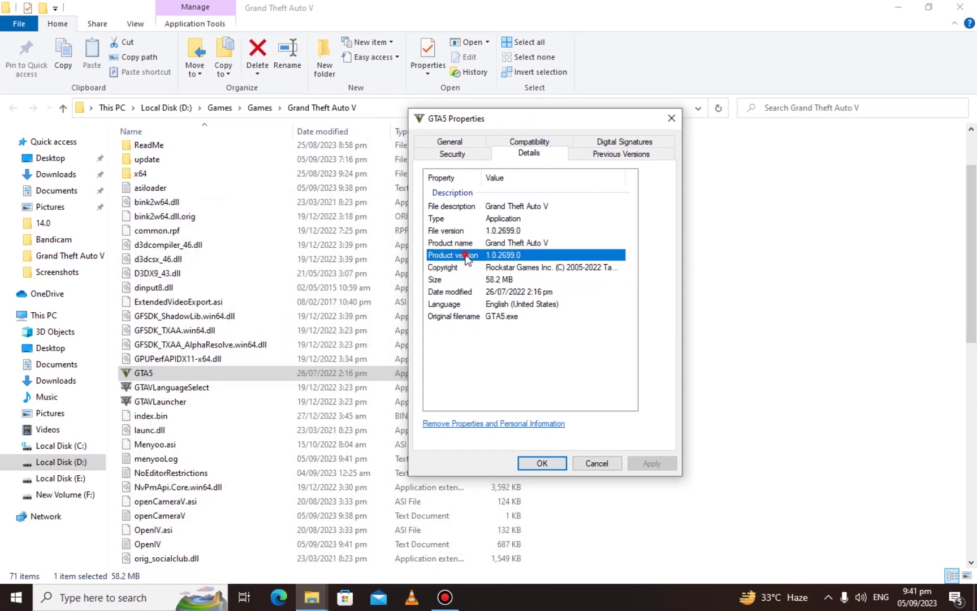